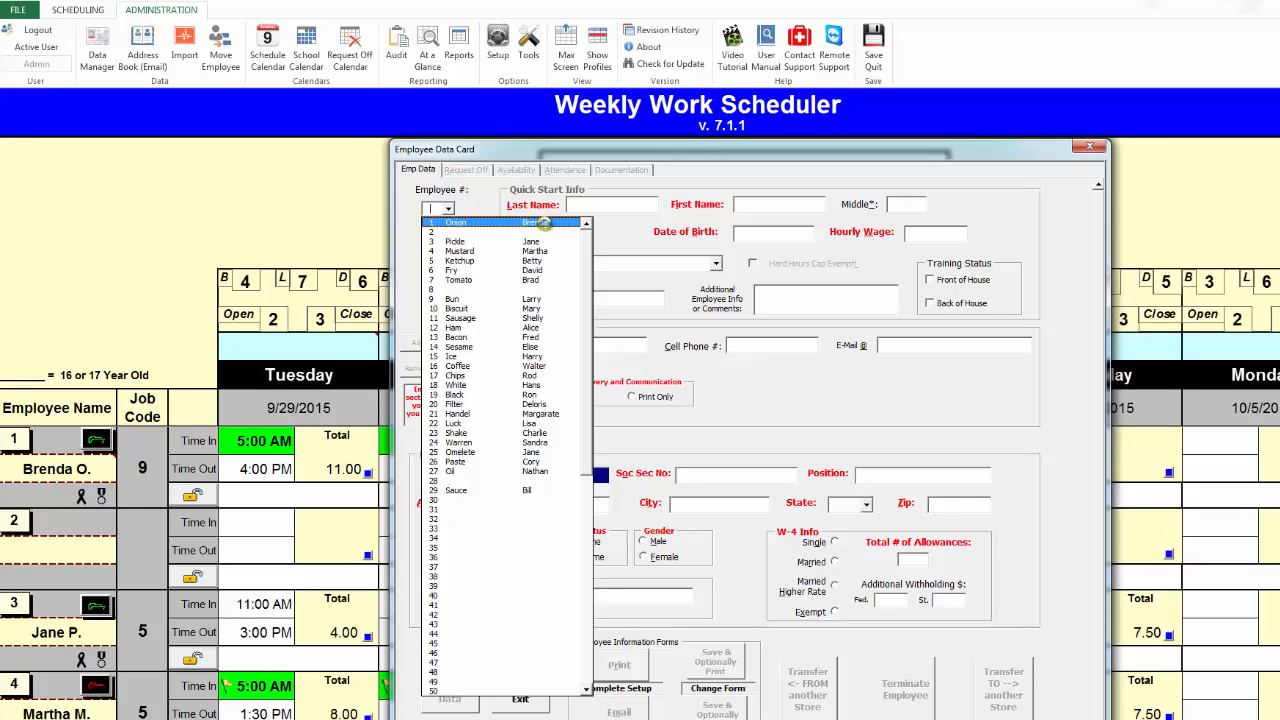
Load employee 1's data card and start a Performance documentation note for 10/22/2015.
left_click(556, 216)
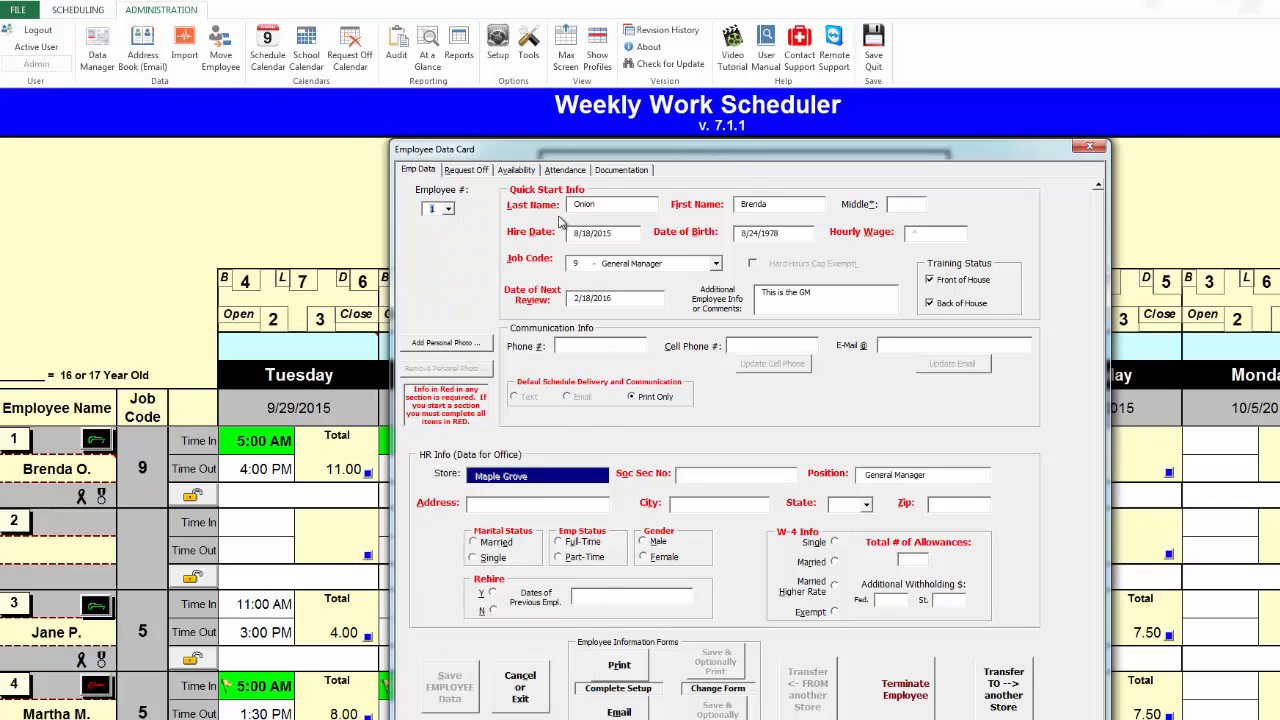
left_click(612, 172)
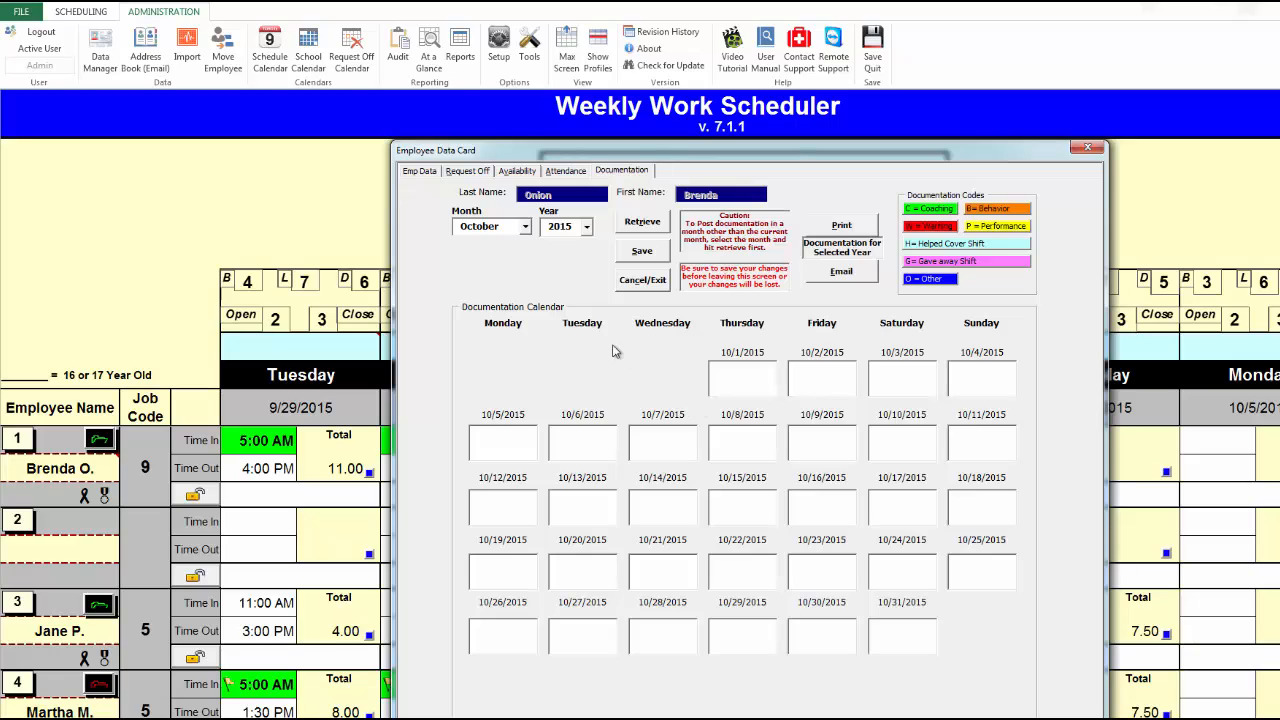
left_click(736, 567)
double_click(755, 560)
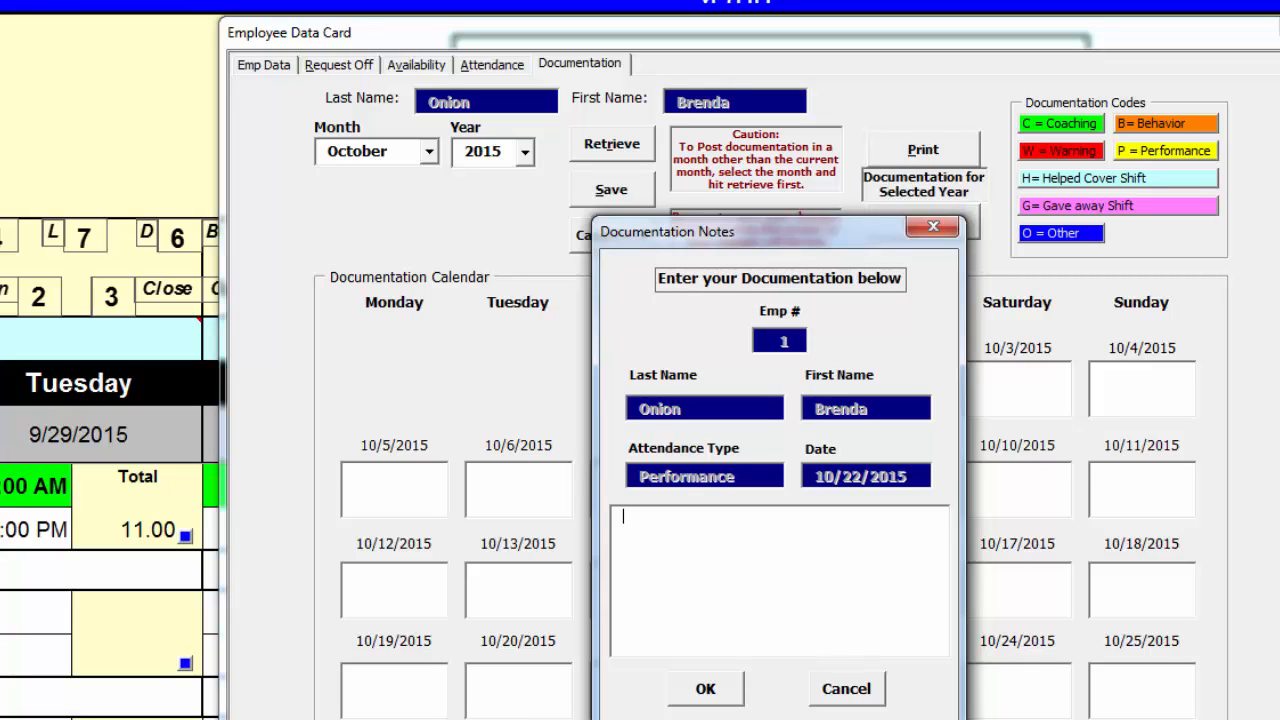
Enter the note "Could not keep up with fries today.", add that a chat was had with the employee regarding this, and accept it.
type("ould not kep")
key("BackSpace")
type("ep up with fries")
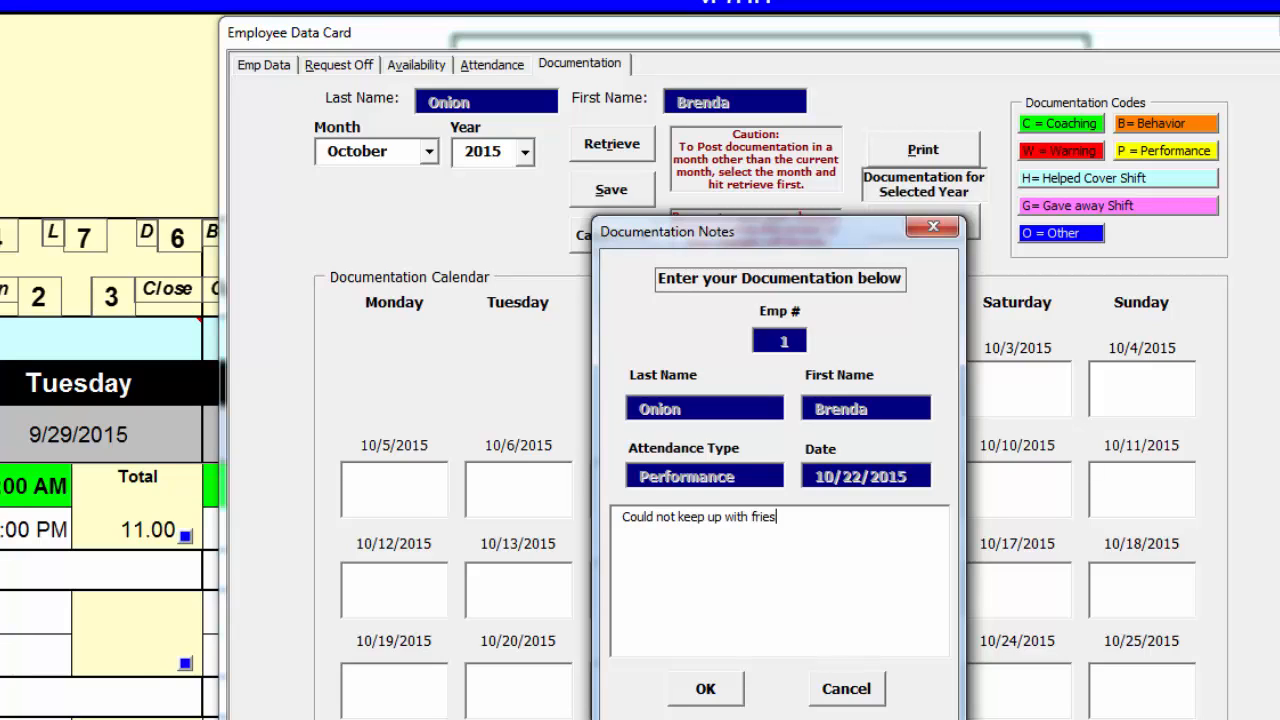
type(" today.  Had chat with B")
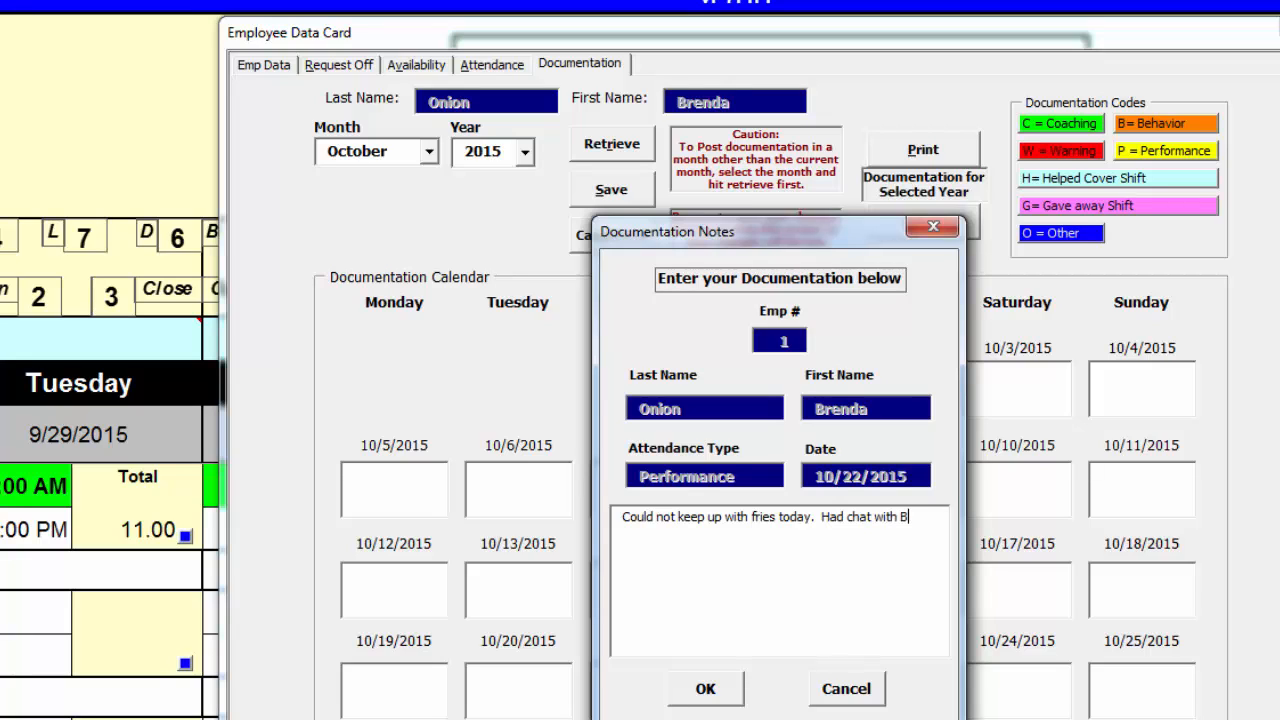
type("renda regardig")
key("BackSpace")
type("ng ths")
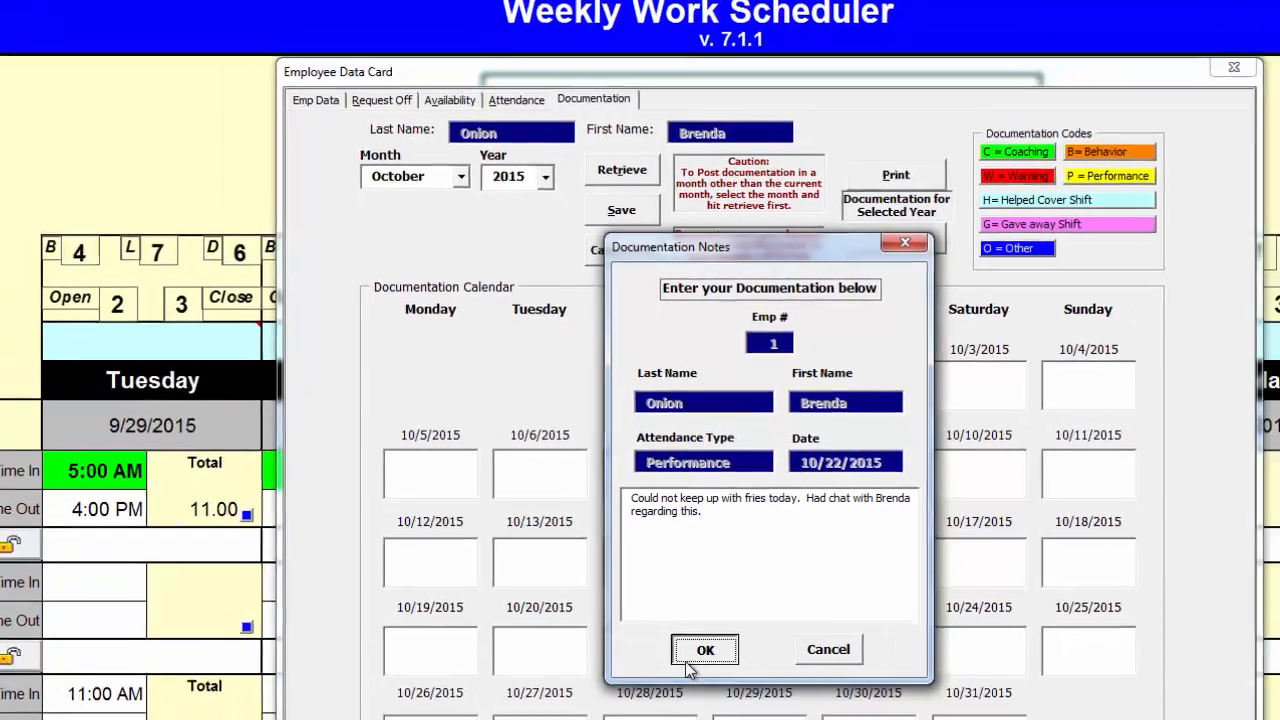
left_click(695, 695)
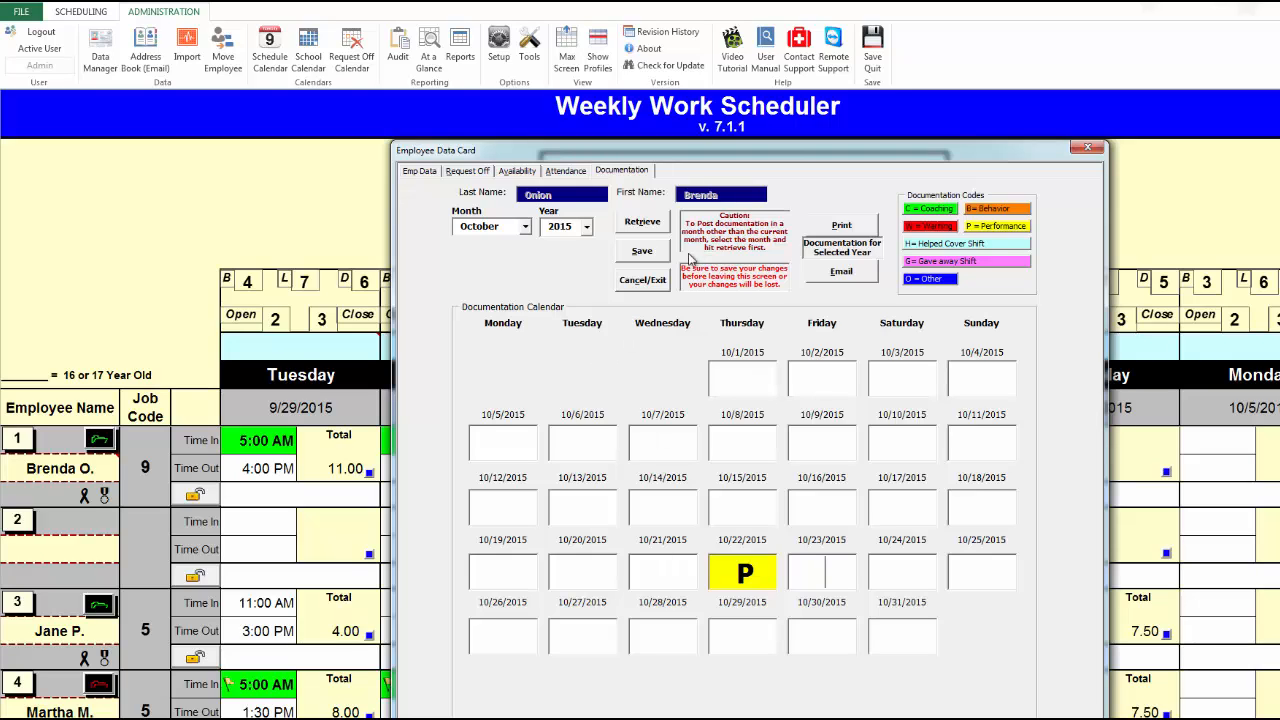
Save employee 1's October 2015 documentation and exit the Employee Data Card.
left_click(640, 255)
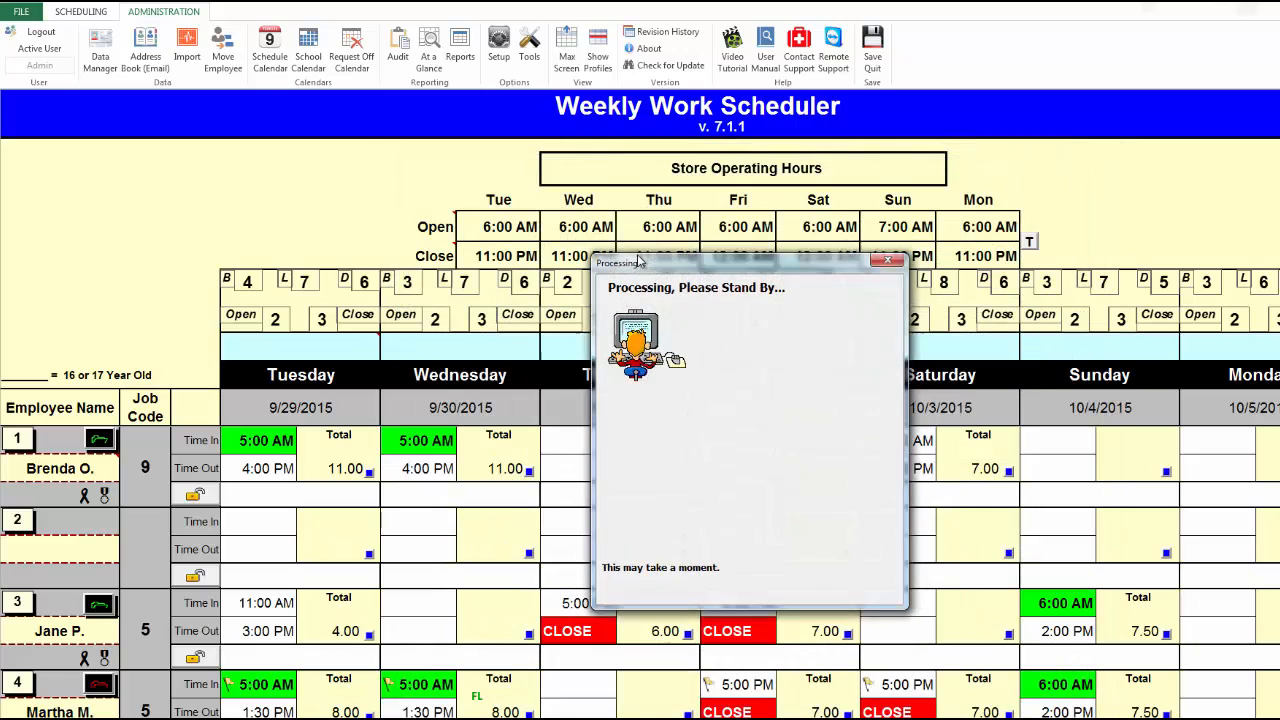
left_click(766, 442)
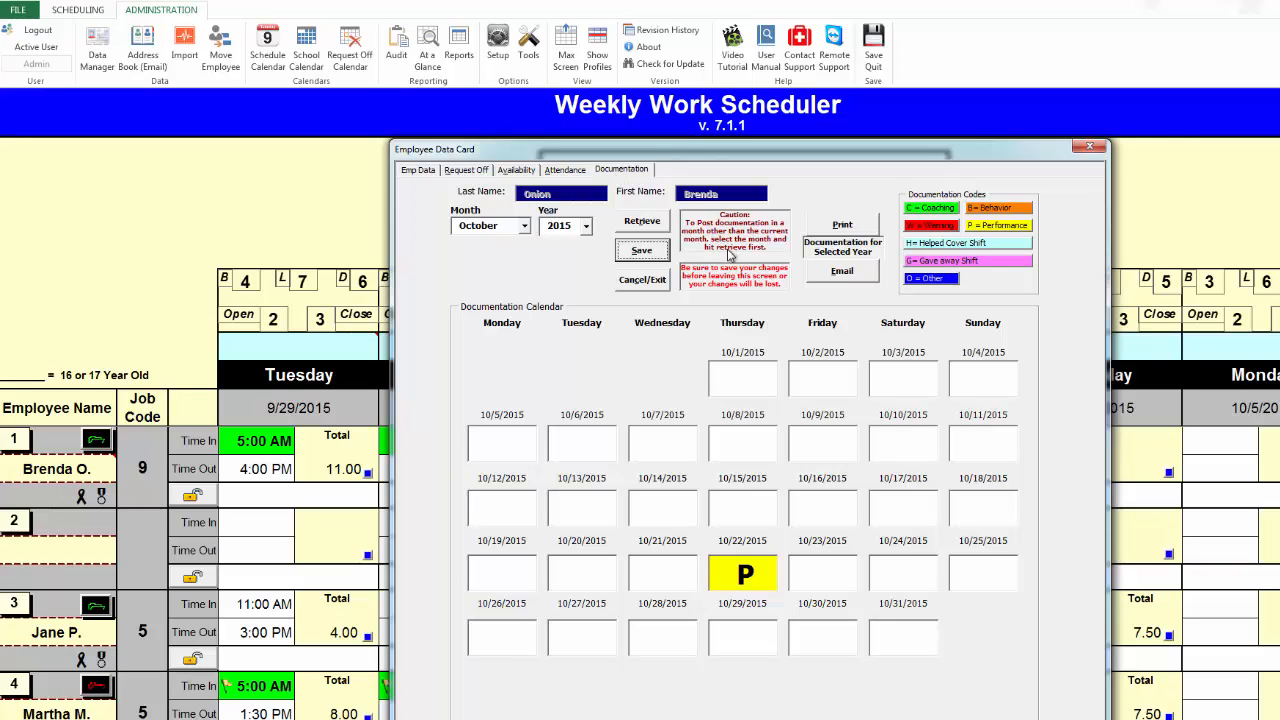
left_click(641, 281)
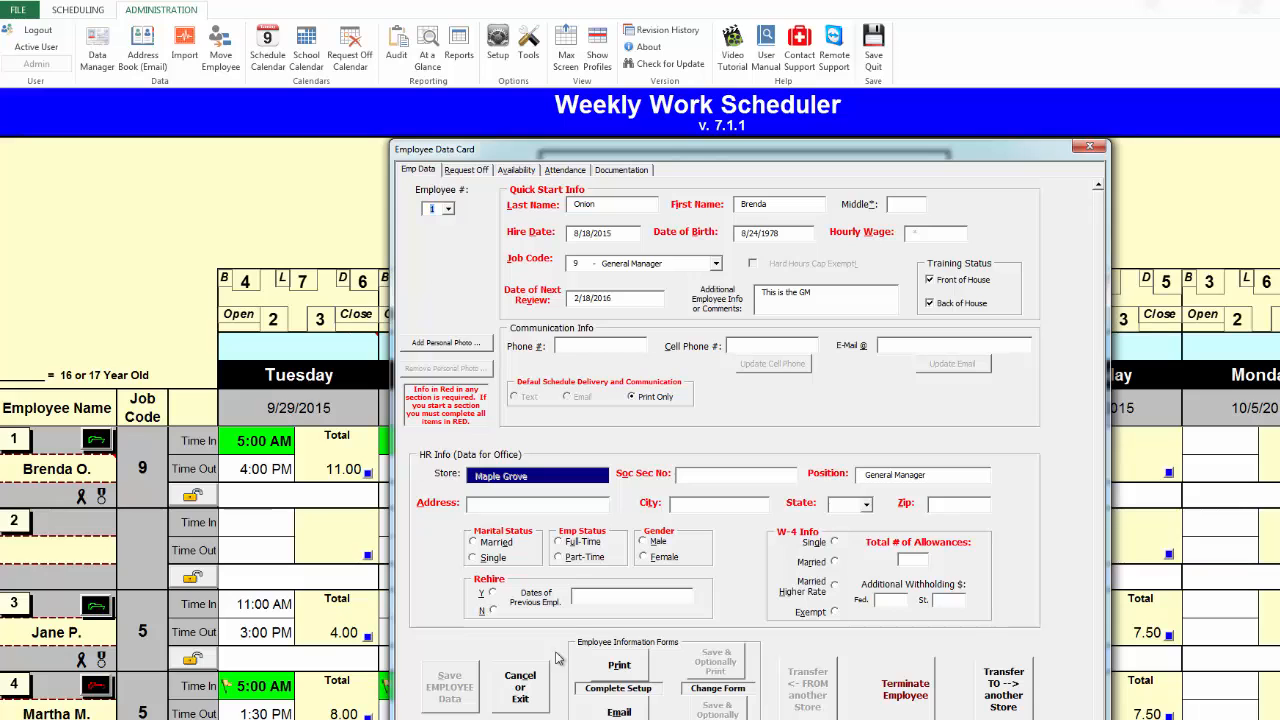
left_click(528, 676)
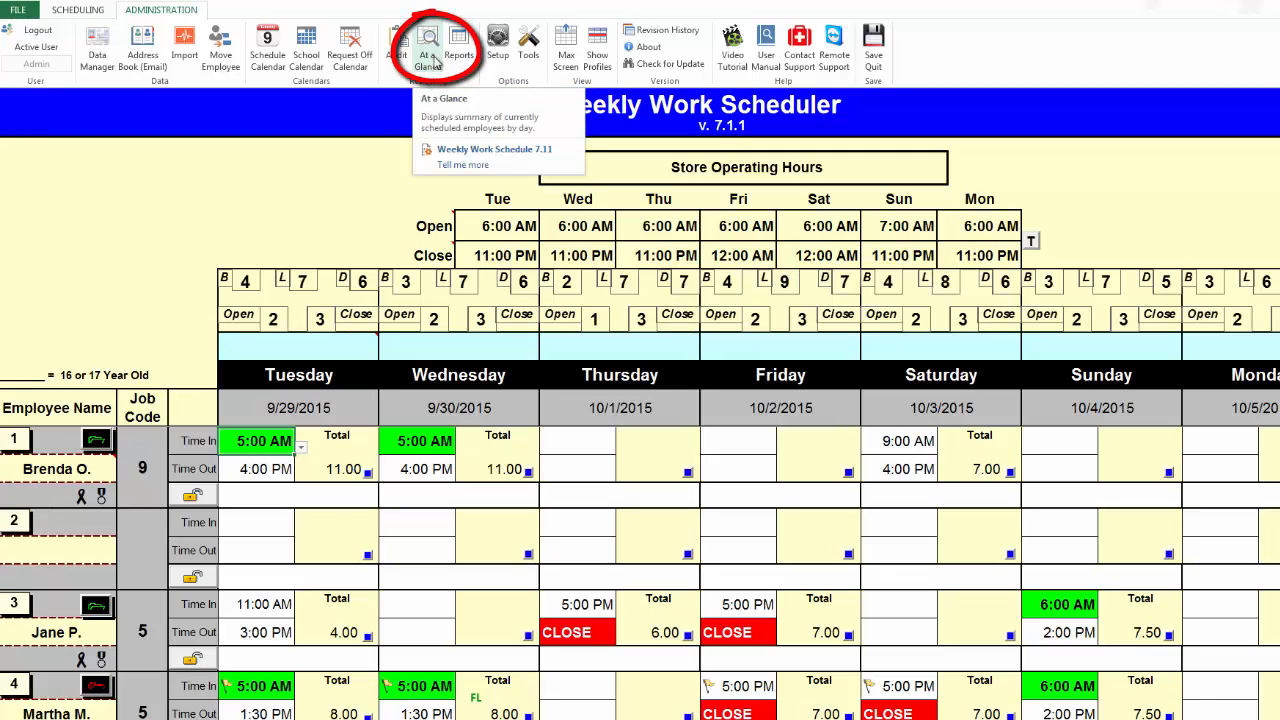
Open the At a Glance summary for Tuesday's early hours and mark employee 1's Tuesday shift as front line (FL).
left_click(428, 45)
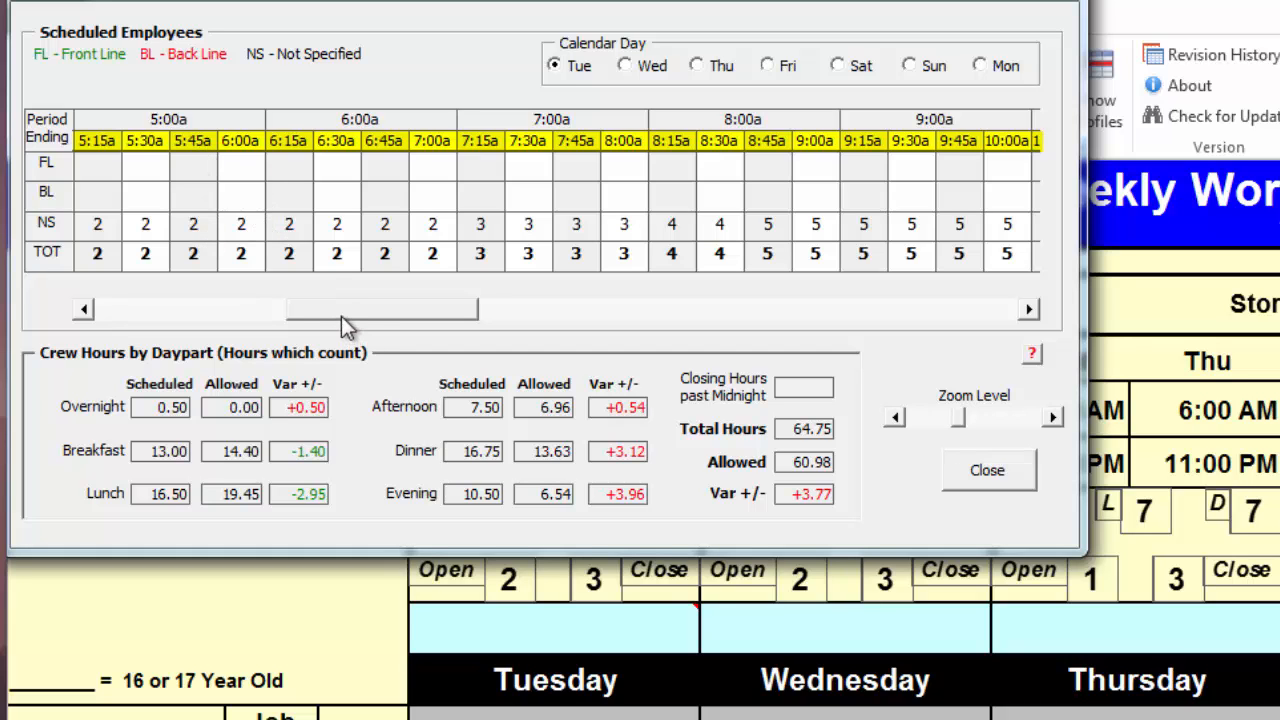
left_click_drag(341, 316, 272, 316)
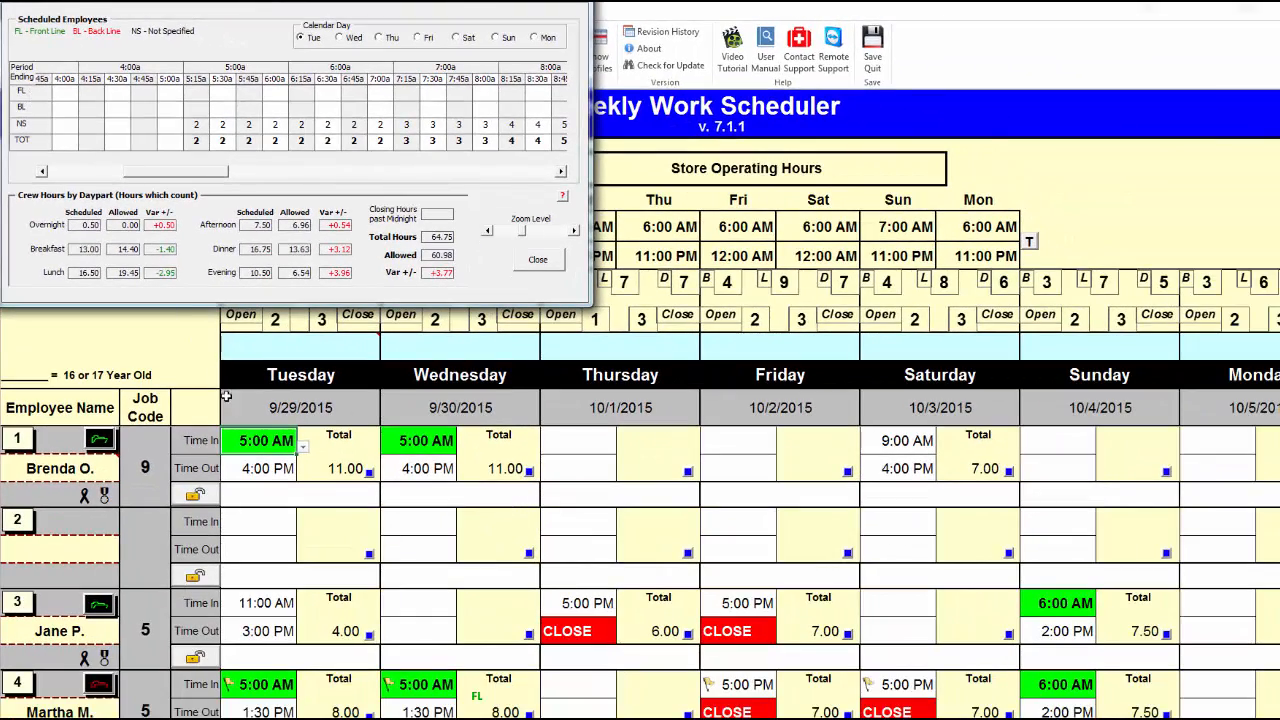
left_click(314, 450)
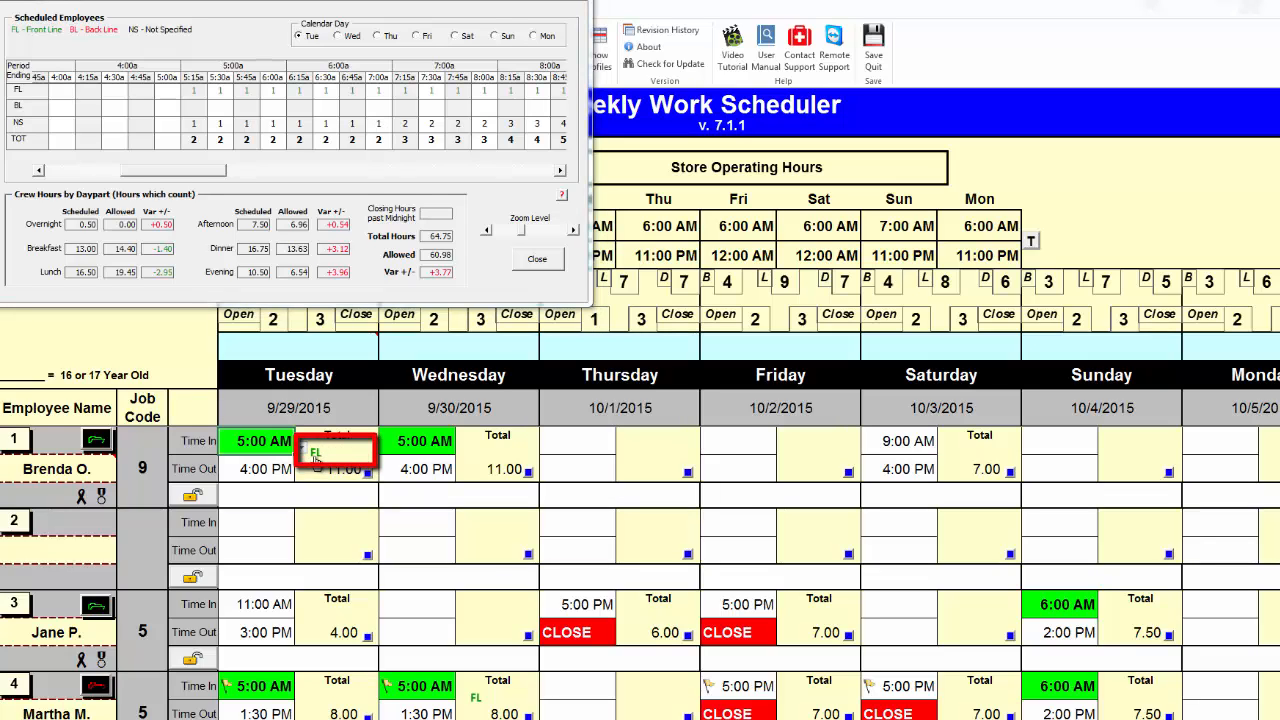
left_click(361, 452)
left_click(337, 453)
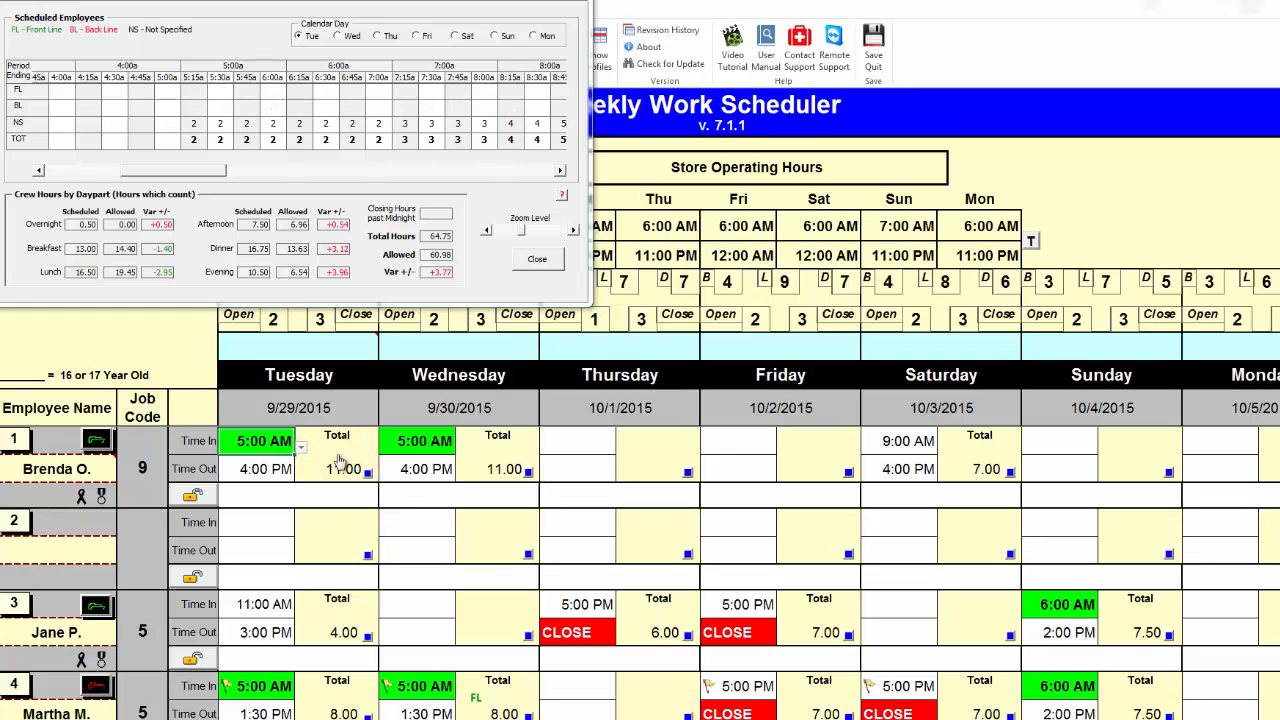
left_click(318, 454)
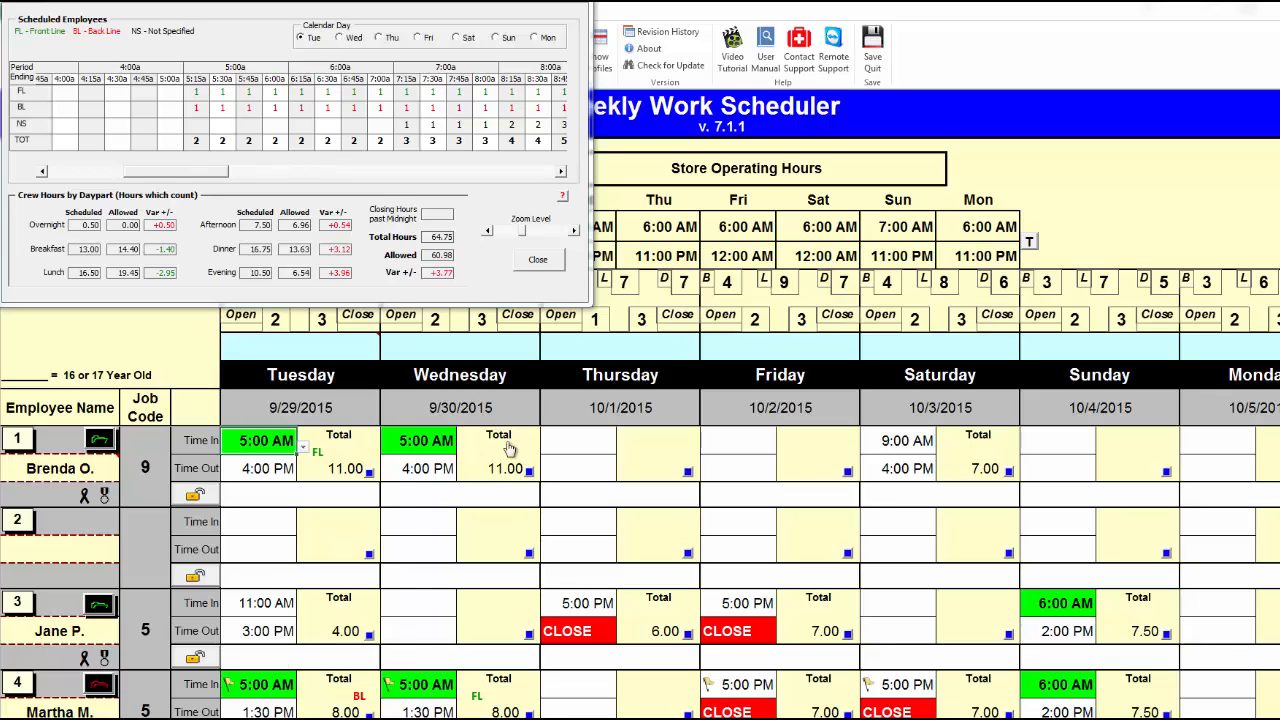
Set employee 4's Tuesday time out to 3:00 PM, with At a Glance showing the afternoon periods.
left_click(290, 712)
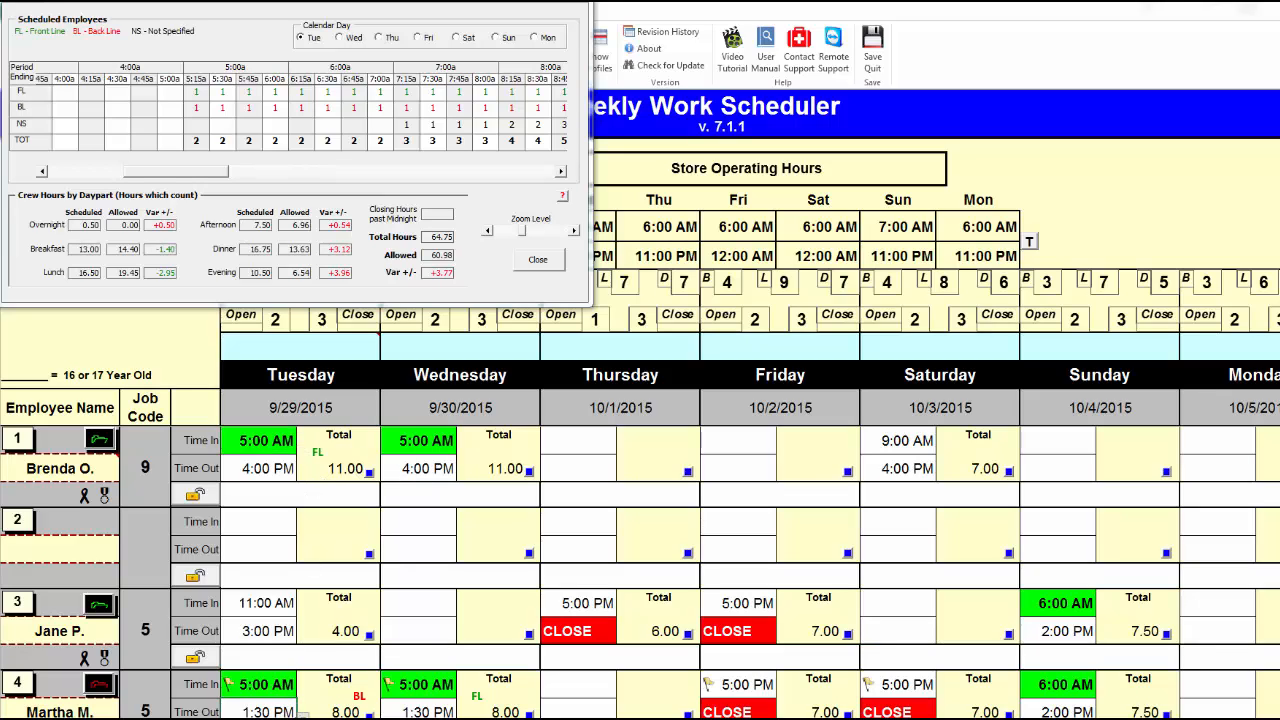
left_click(275, 719)
left_click_drag(215, 171, 381, 173)
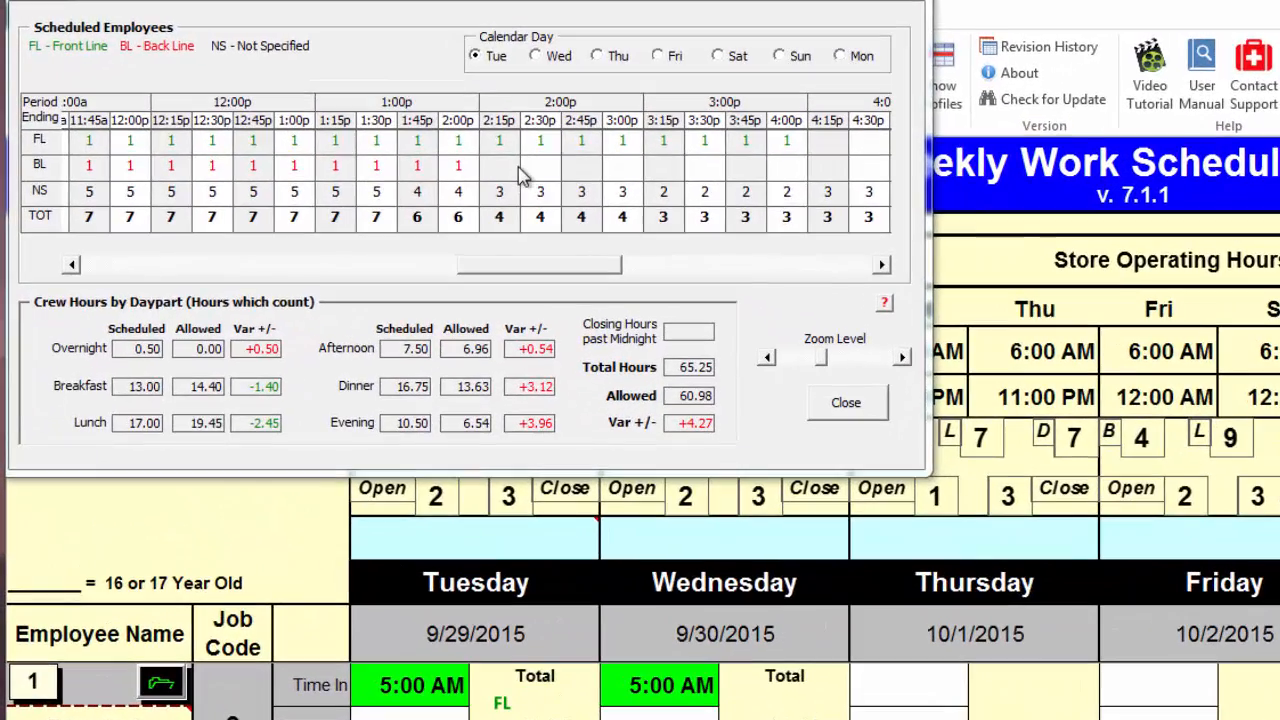
key("Return")
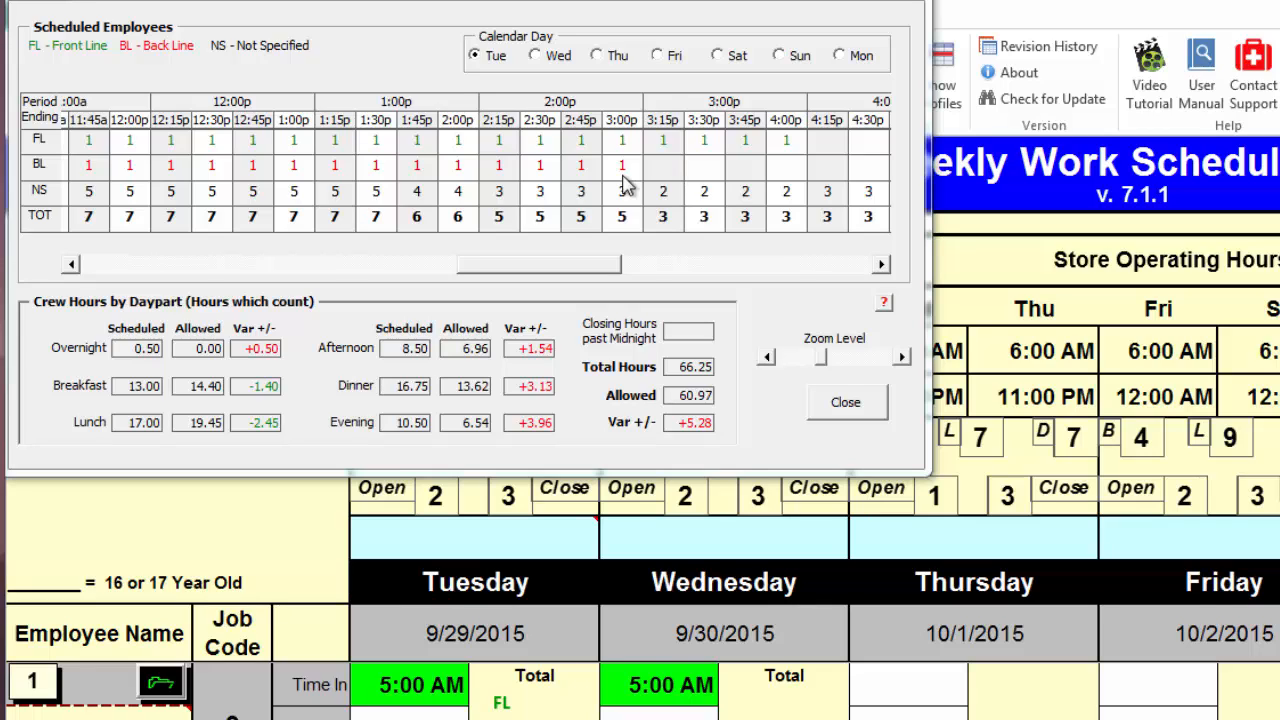
Show Wednesday in At a Glance and enlarge the window with its zoom level.
left_click(538, 57)
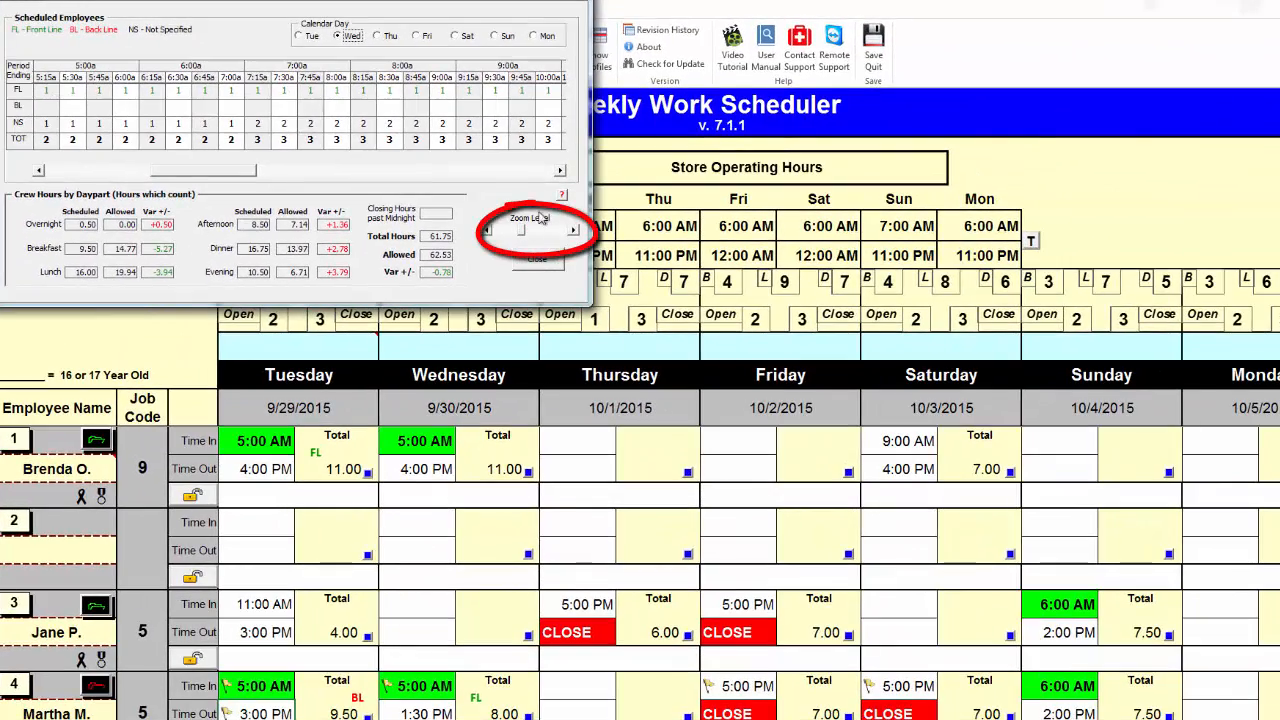
left_click_drag(523, 235, 540, 236)
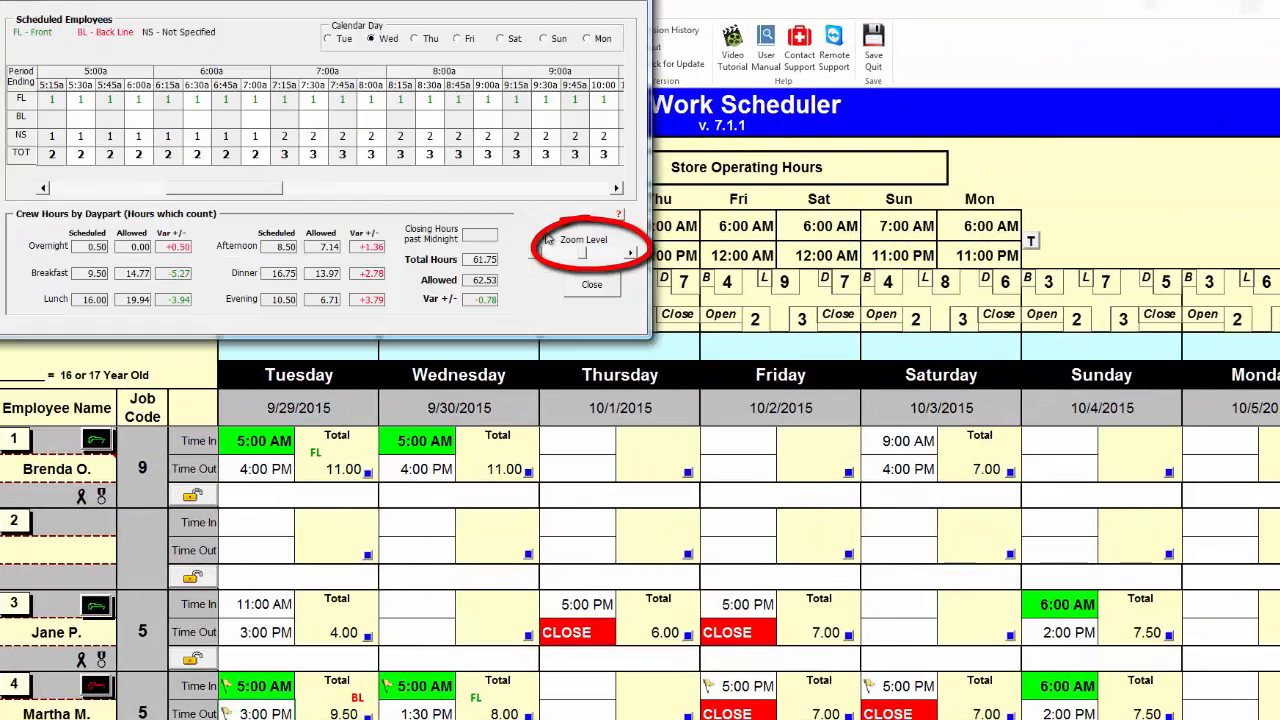
left_click(632, 260)
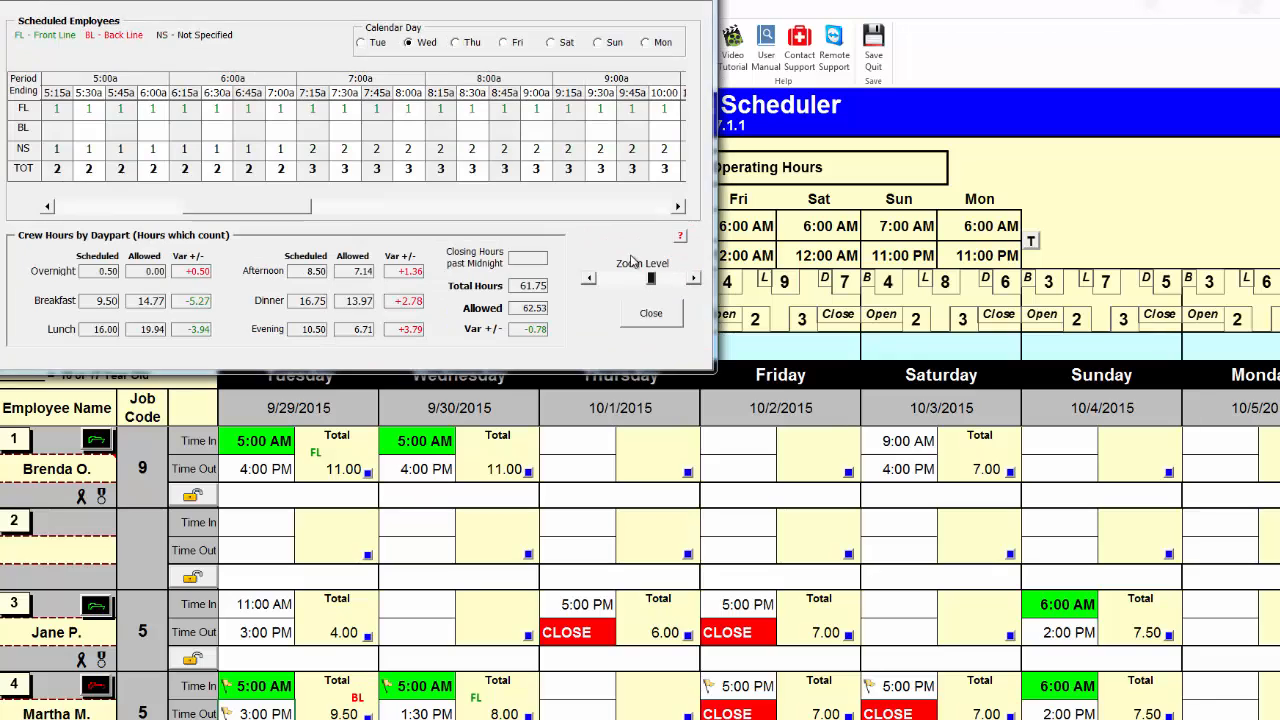
left_click(698, 284)
left_click(649, 308)
left_click(589, 278)
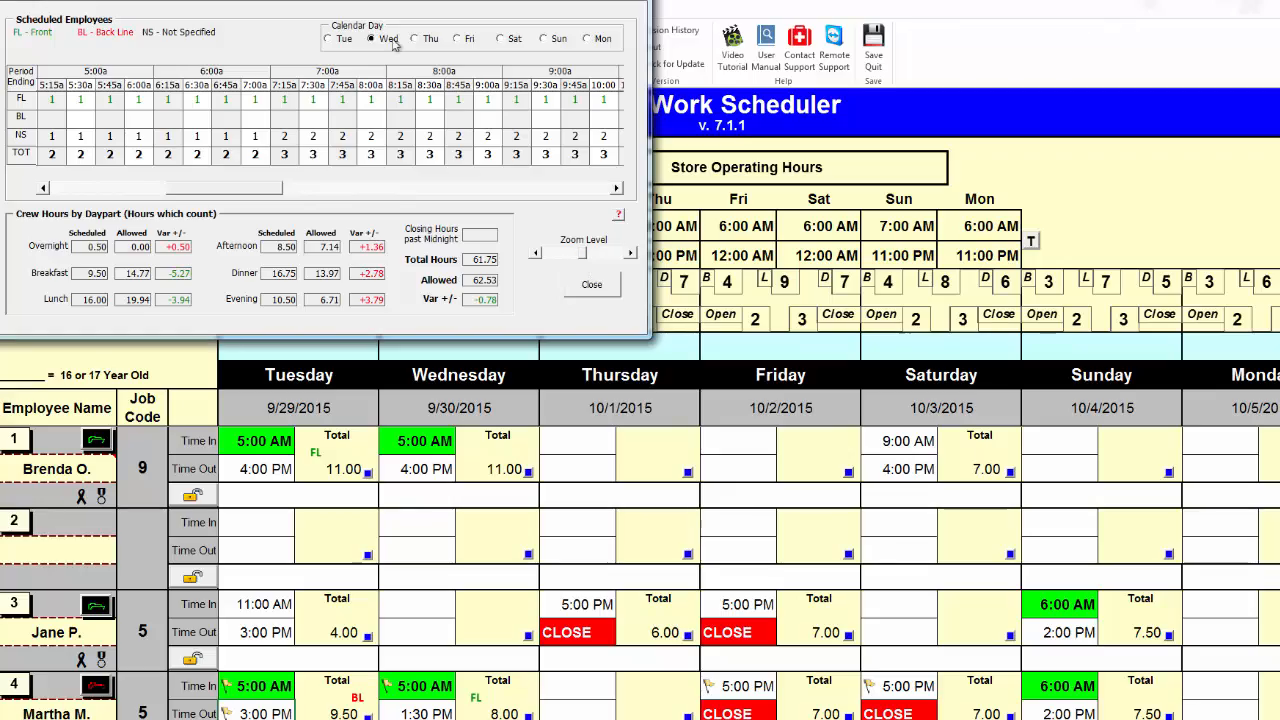
Move At a Glance off the Tuesday to Thursday columns and place the Pre Defined Shifts window over the Monday column.
left_click_drag(328, 2, 1111, 40)
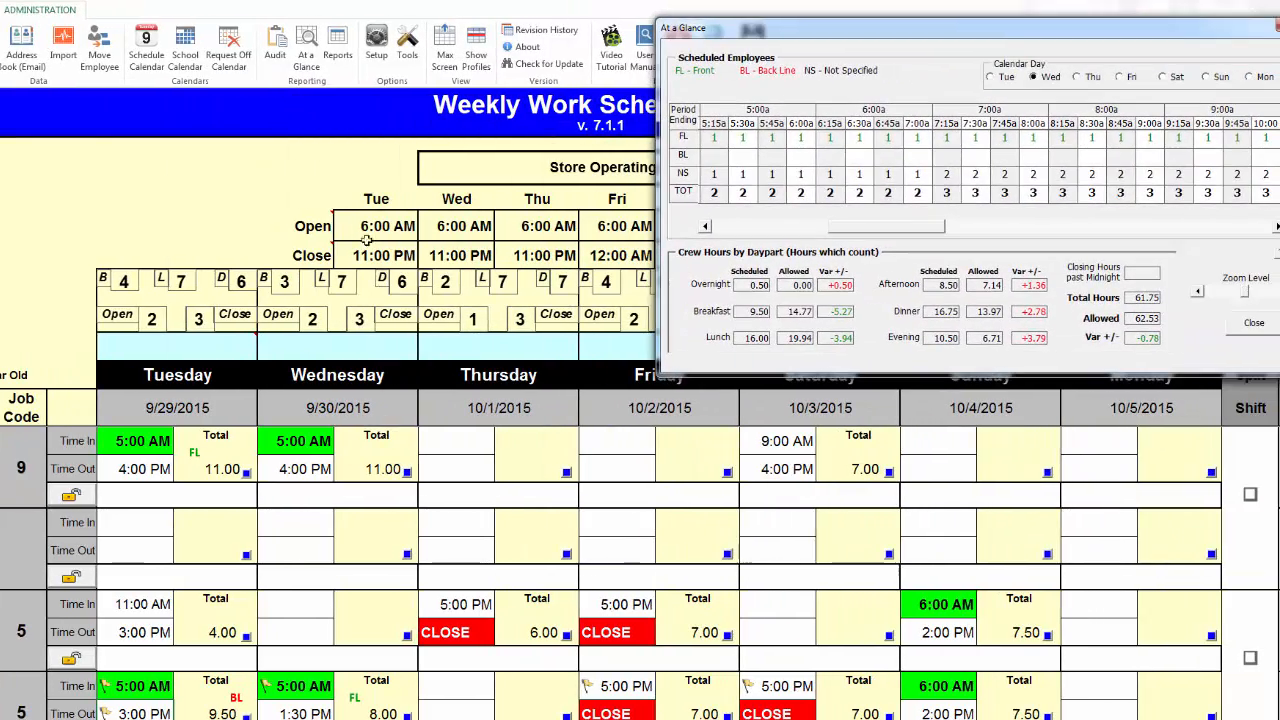
scroll(363, 78, "up", 1)
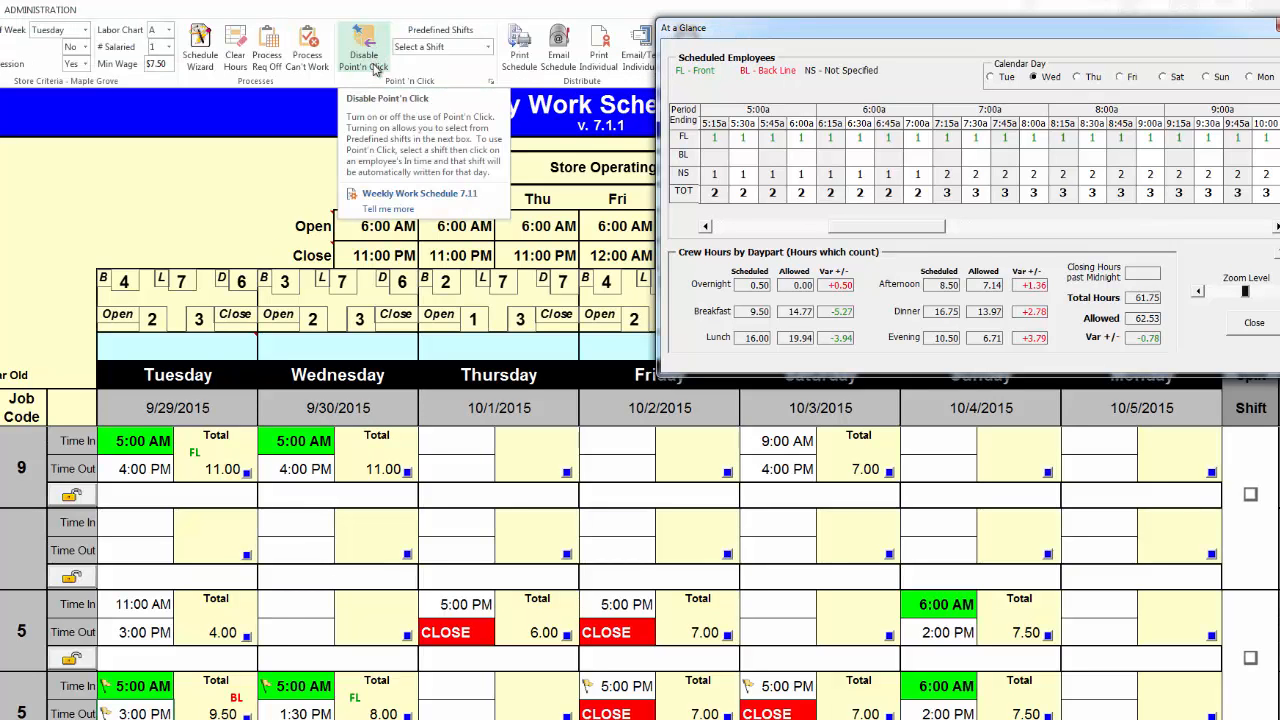
left_click(437, 57)
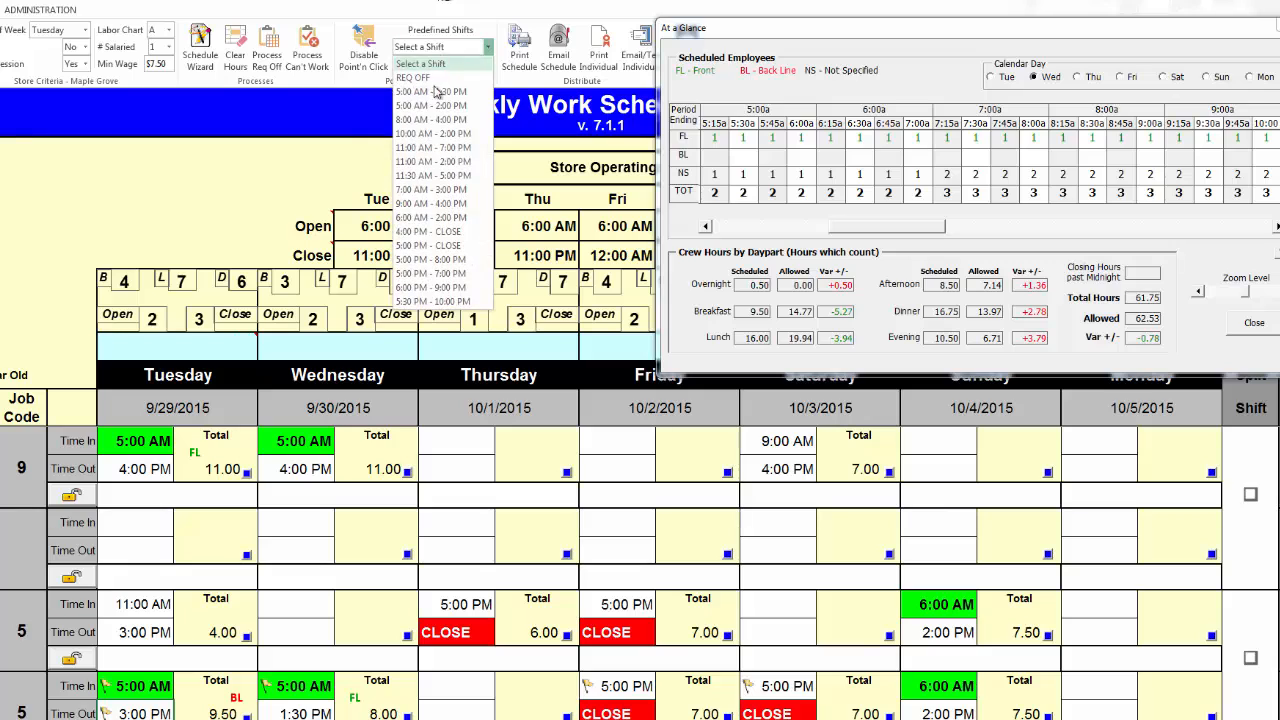
left_click(435, 67)
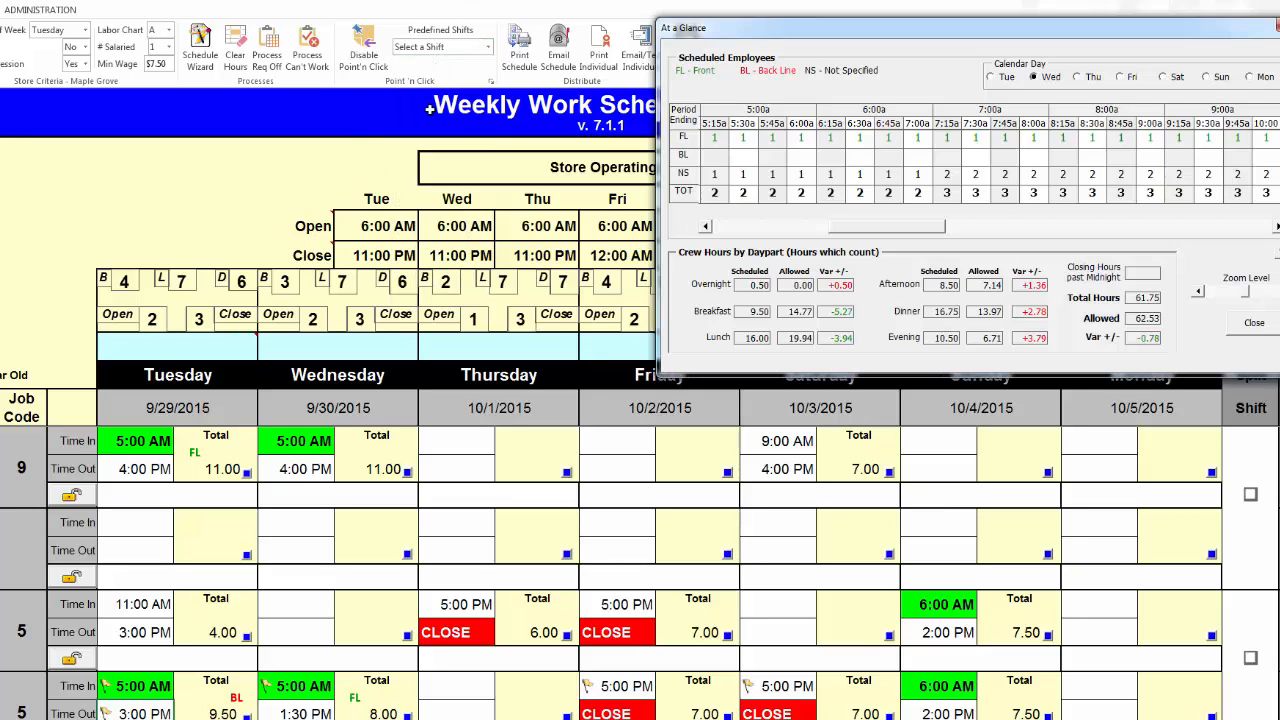
left_click(491, 81)
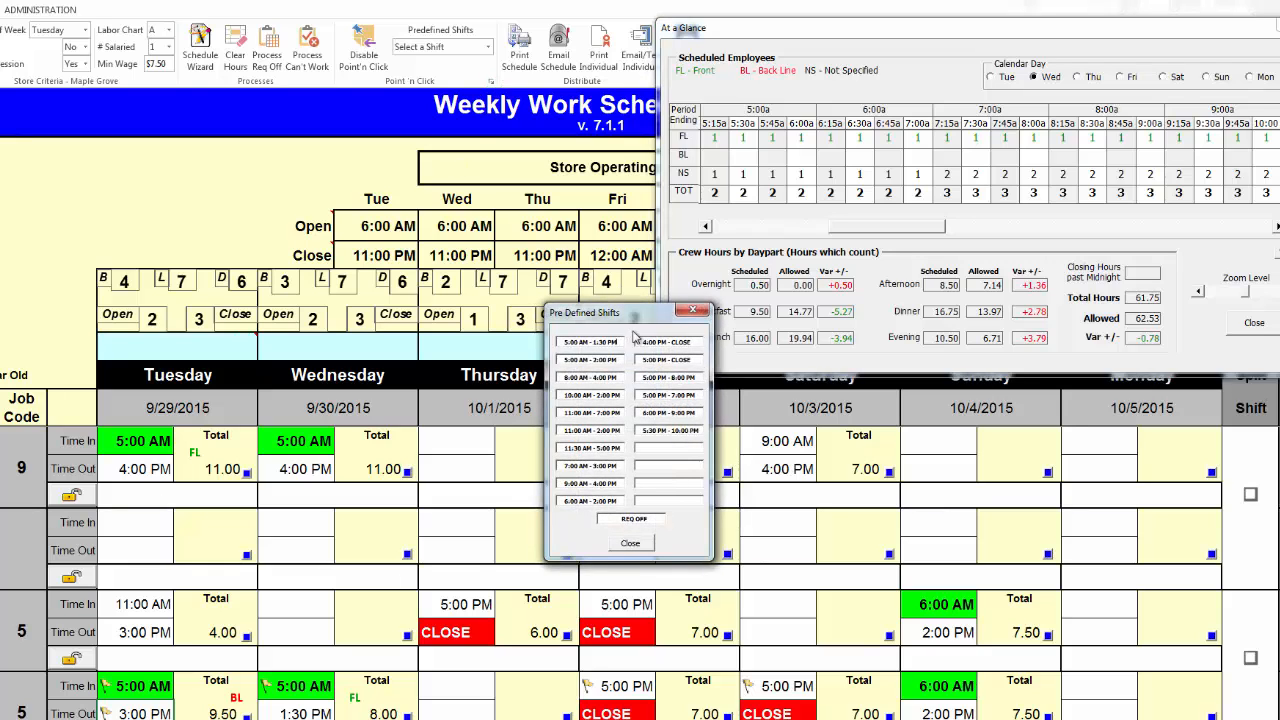
left_click_drag(636, 320, 1226, 396)
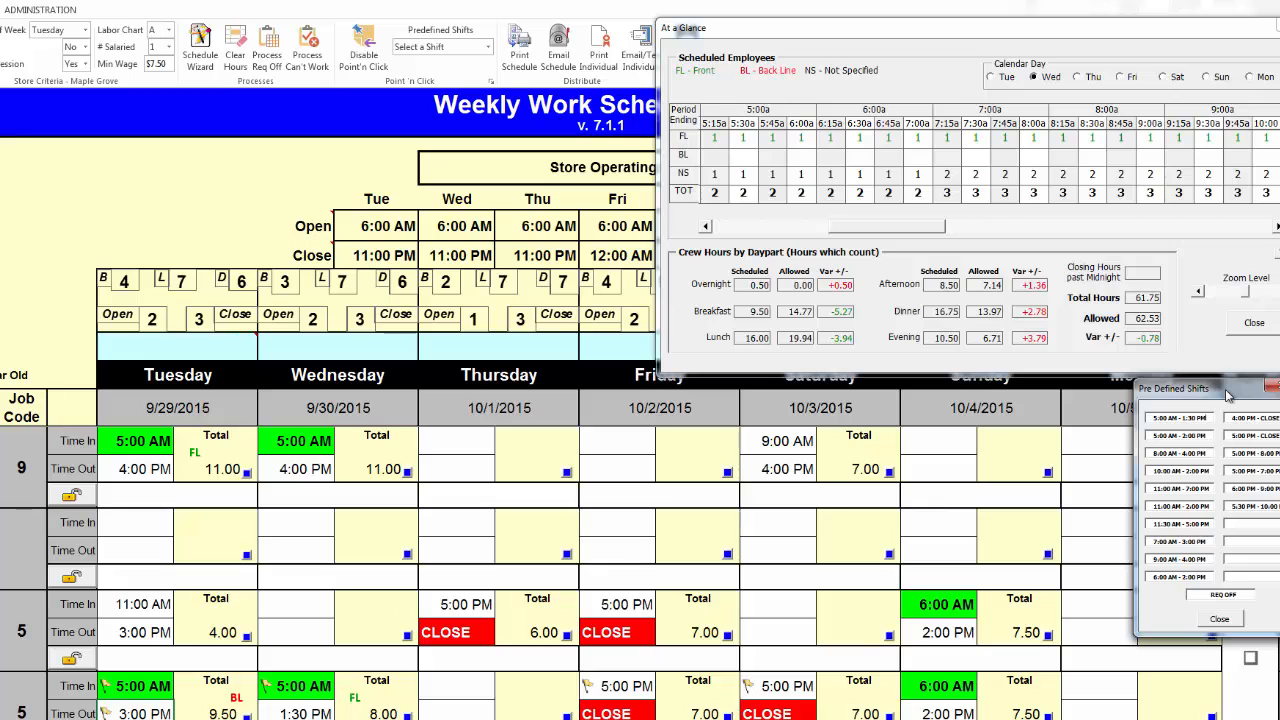
Reduce the At a Glance zoom level and move the window clear of the store operating hours.
left_click(1198, 291)
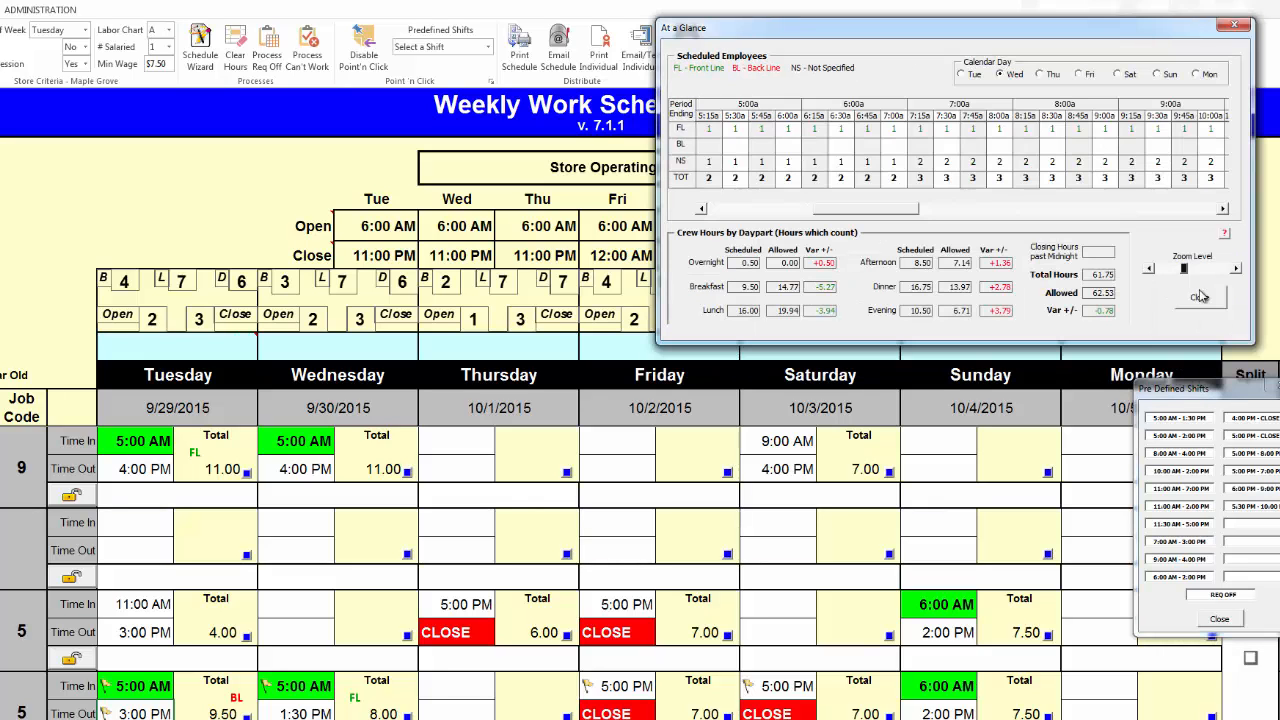
left_click(1149, 269)
left_click(1102, 245)
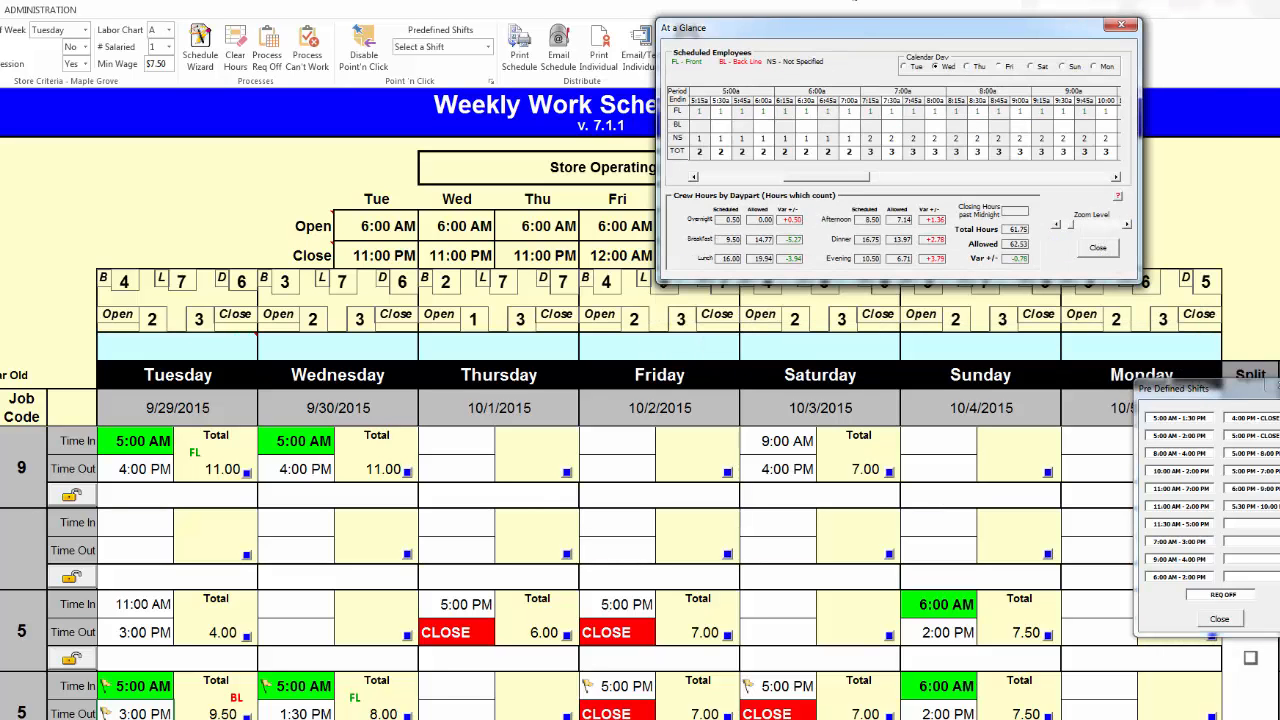
left_click_drag(855, 25, 995, 35)
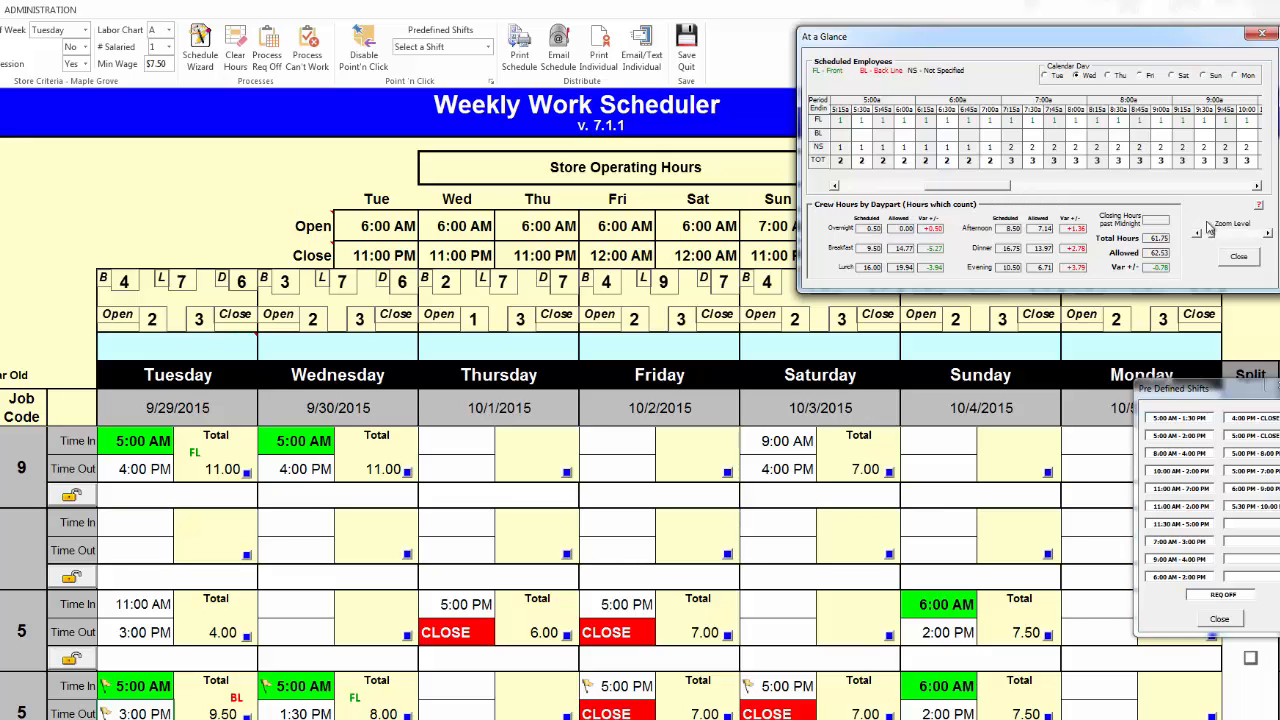
Close At a Glance and the Pre Defined Shifts window, agreeing to also disable Point 'n Click.
left_click(1240, 258)
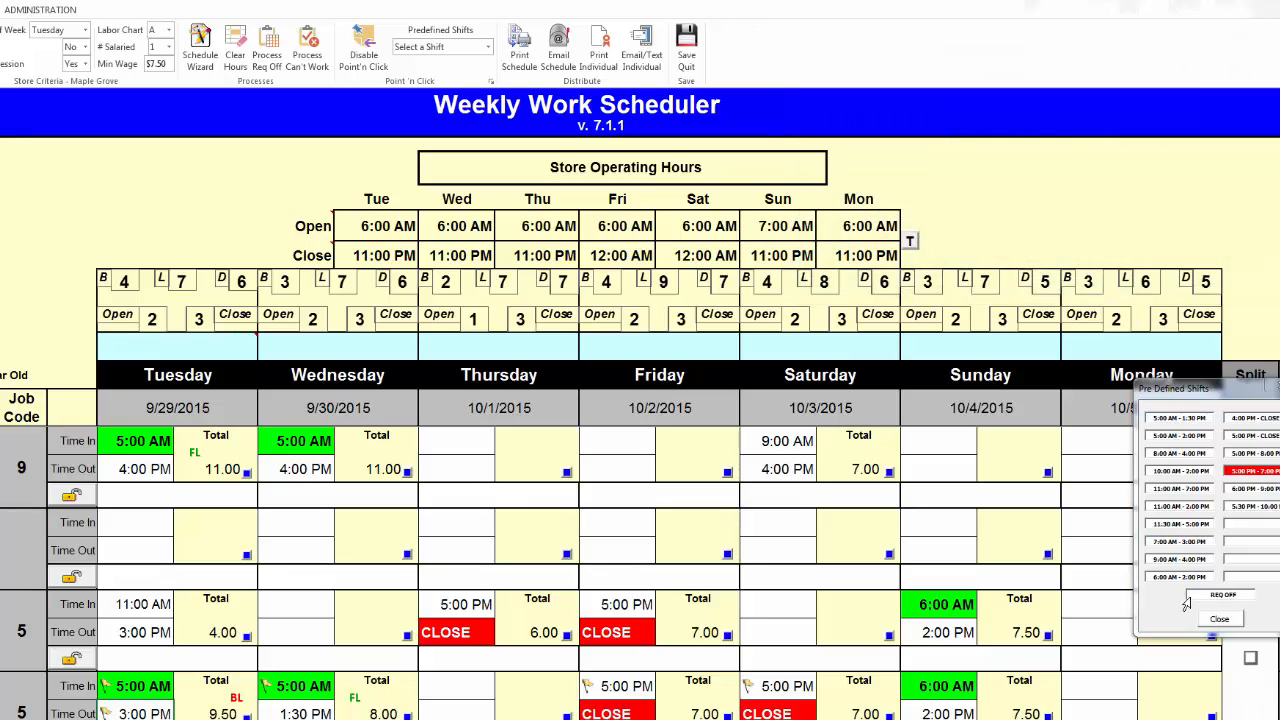
left_click(1212, 620)
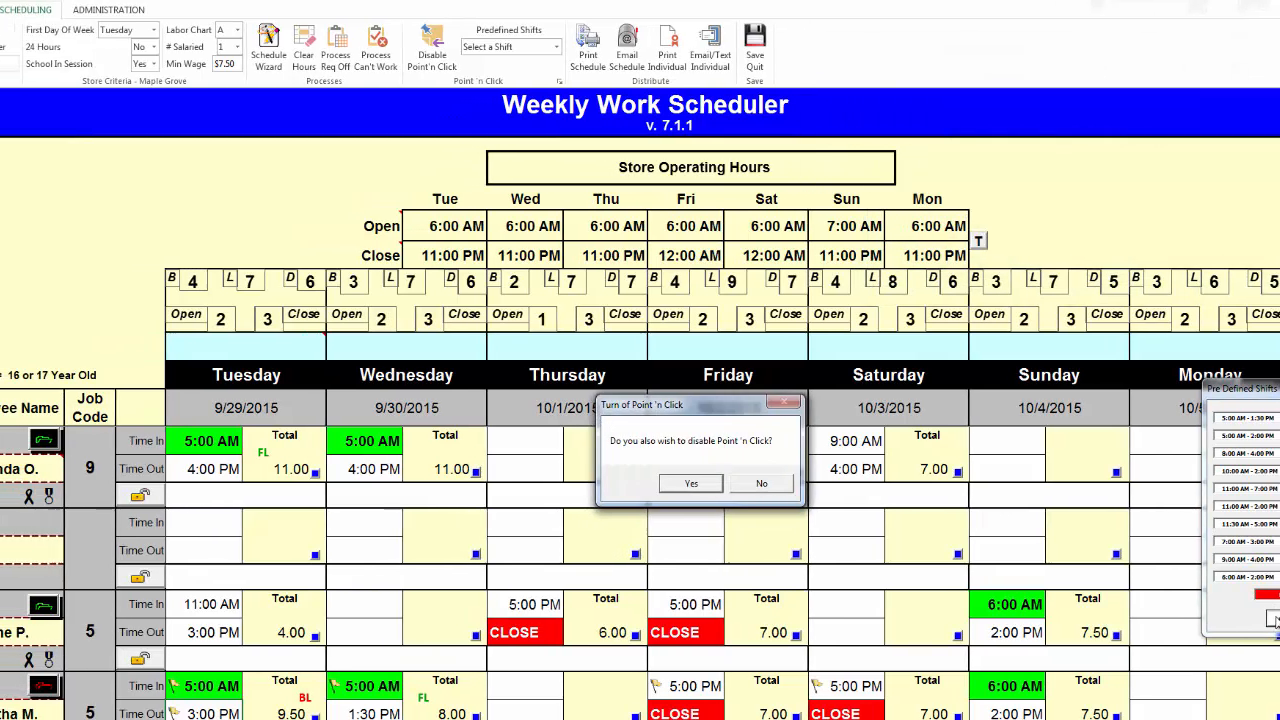
left_click(625, 483)
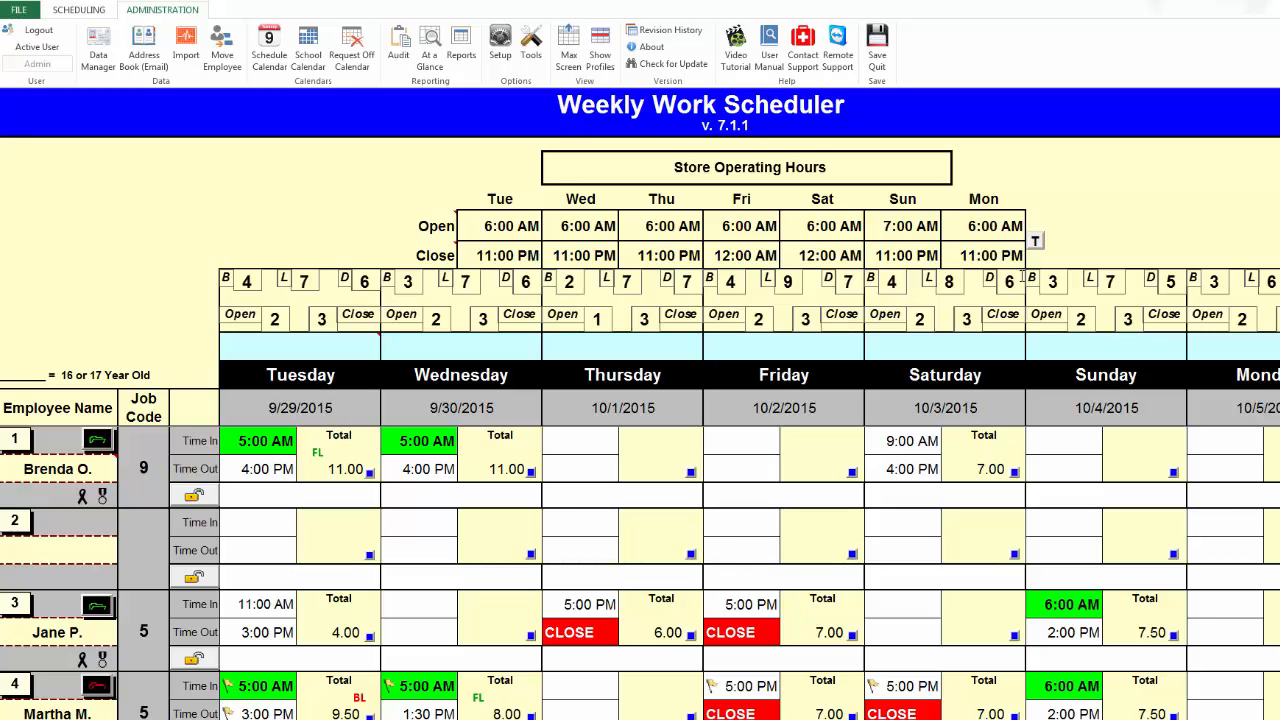
Save the six daypart definitions, Overnight through Evening, in the setup's program options and close Setup.
left_click(500, 45)
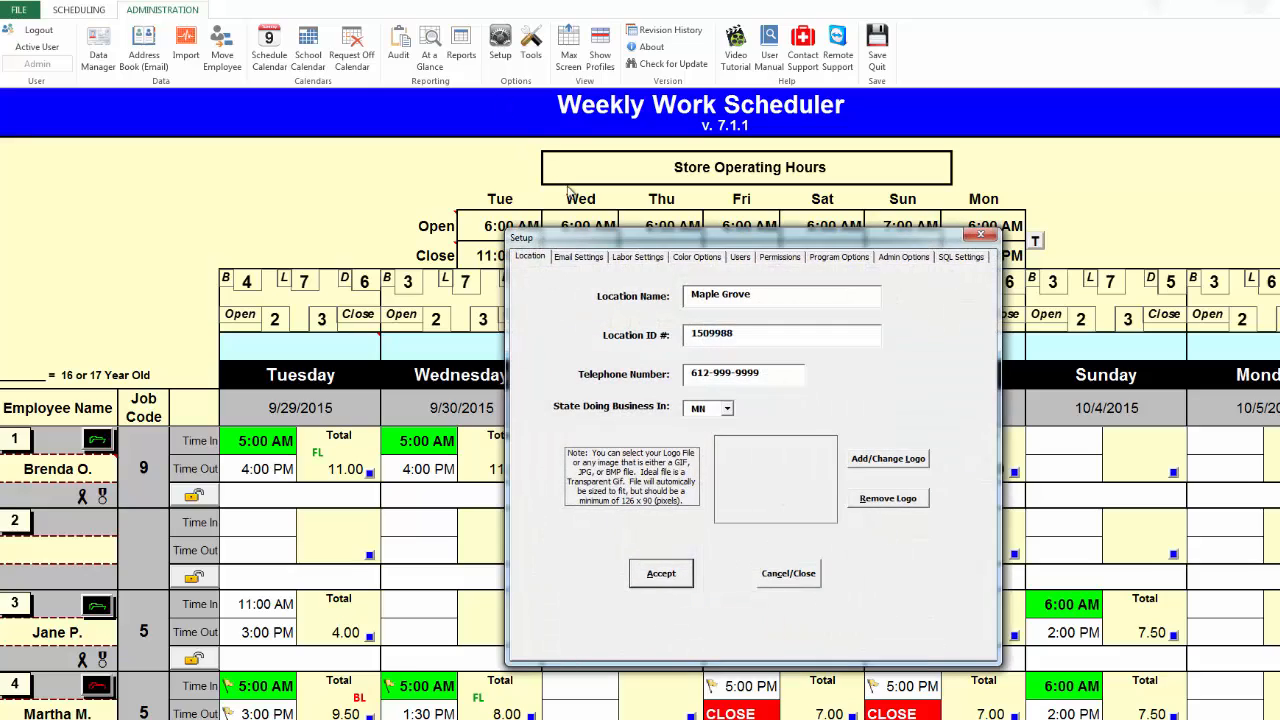
left_click(832, 260)
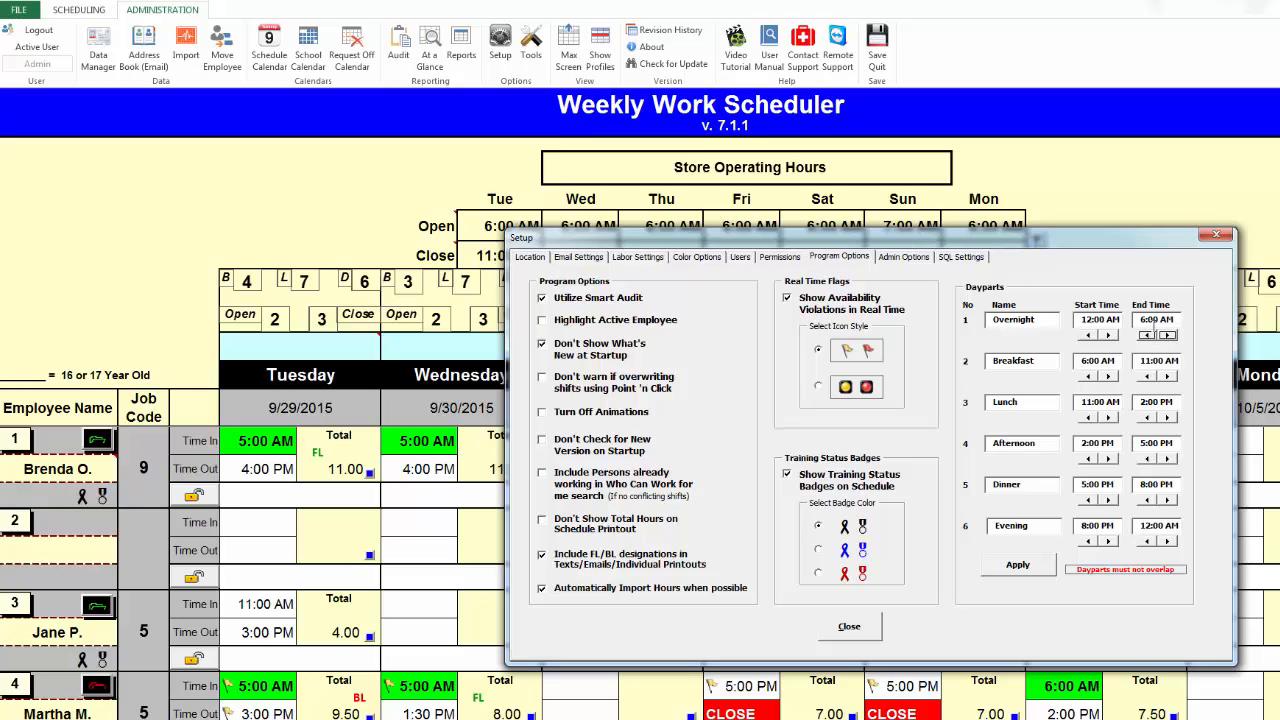
left_click(1018, 565)
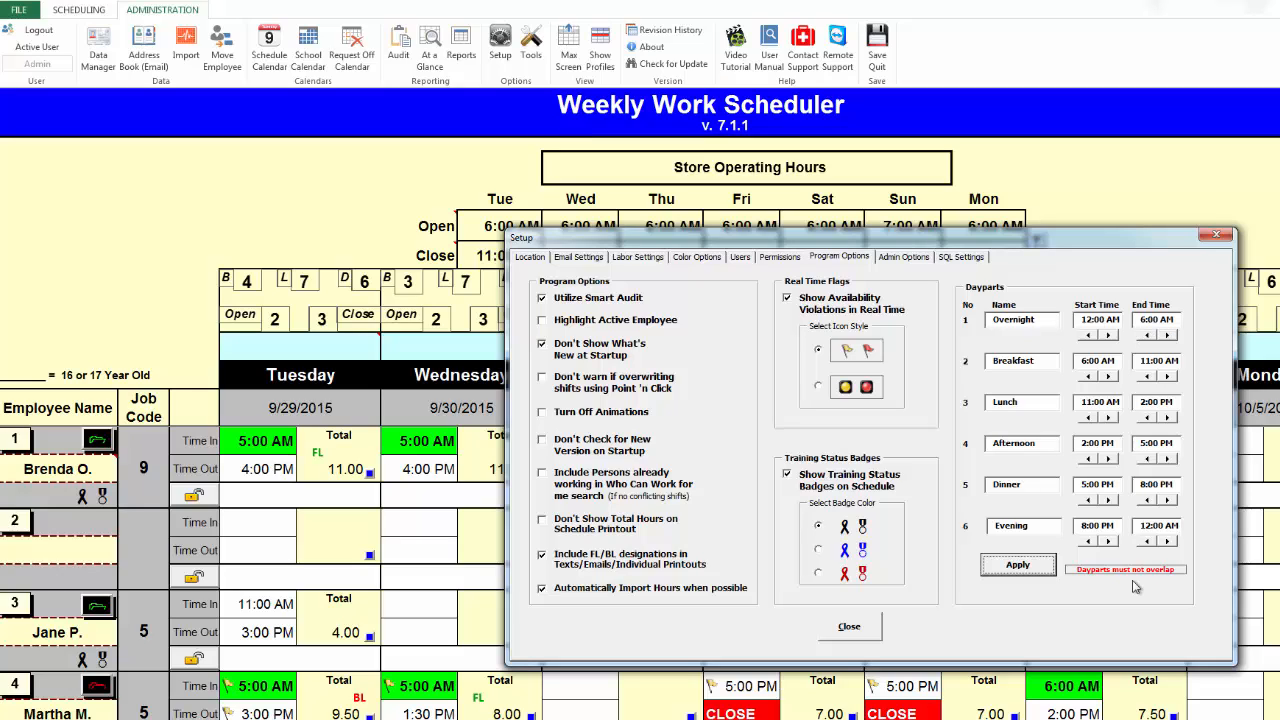
left_click(1022, 566)
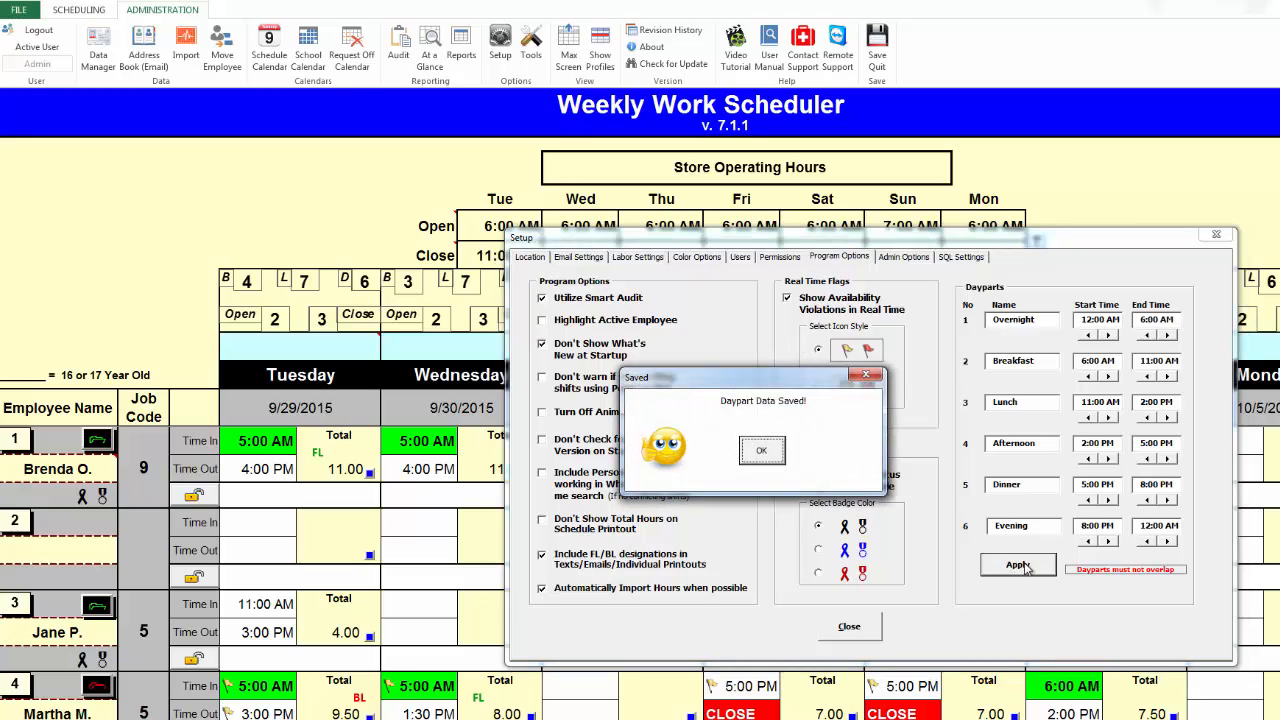
left_click(773, 459)
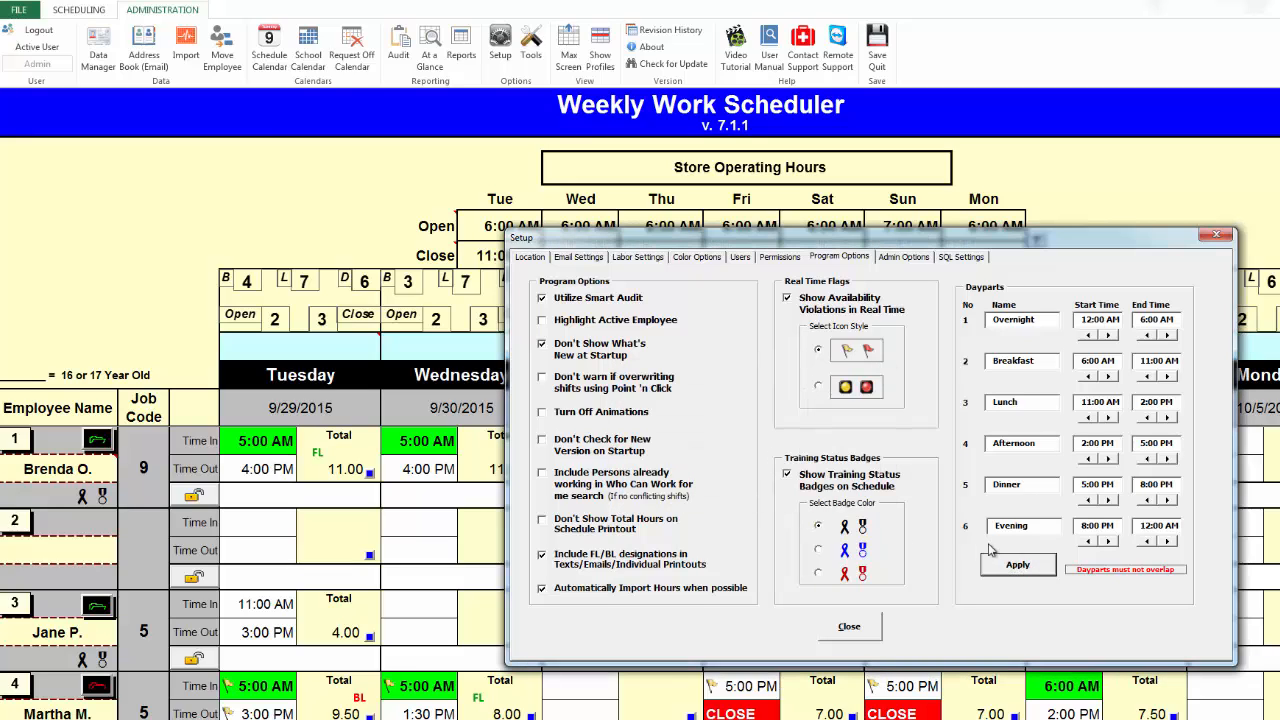
left_click(859, 627)
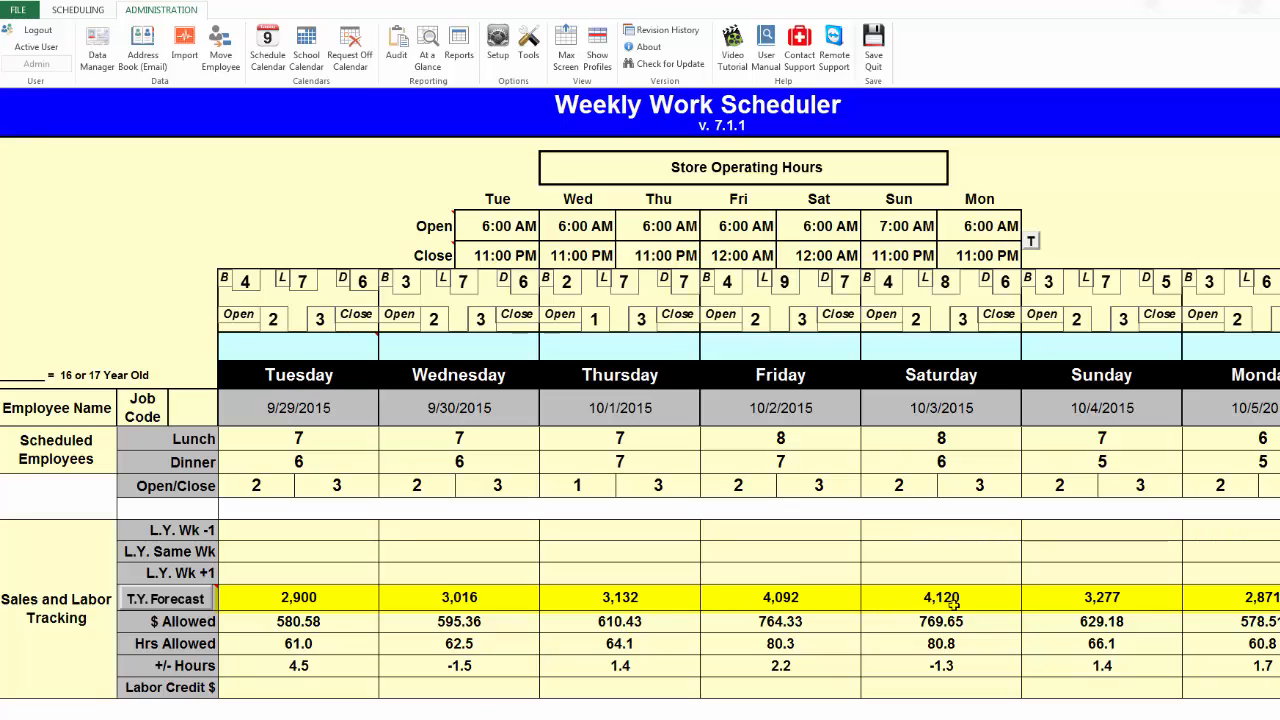
Open this year's hourly sales forecast and enter 5000 as Tuesday's single daily sales.
left_click(175, 601)
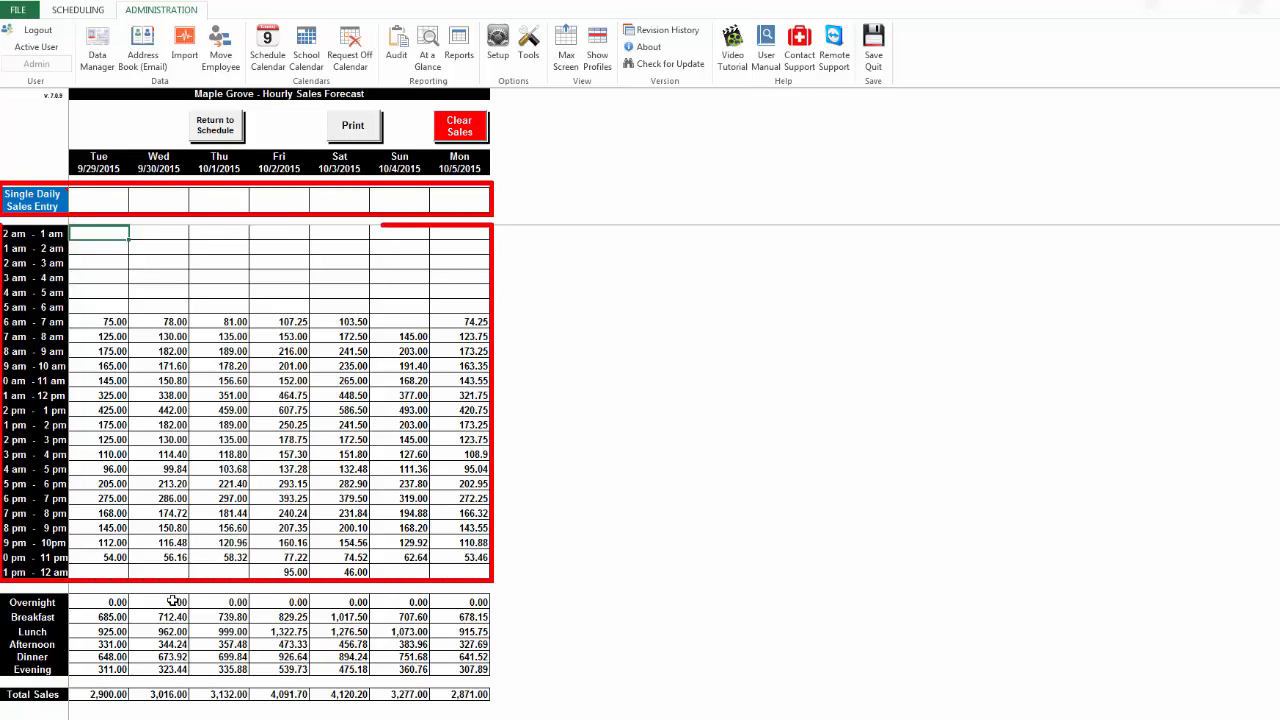
mouse_move(29, 205)
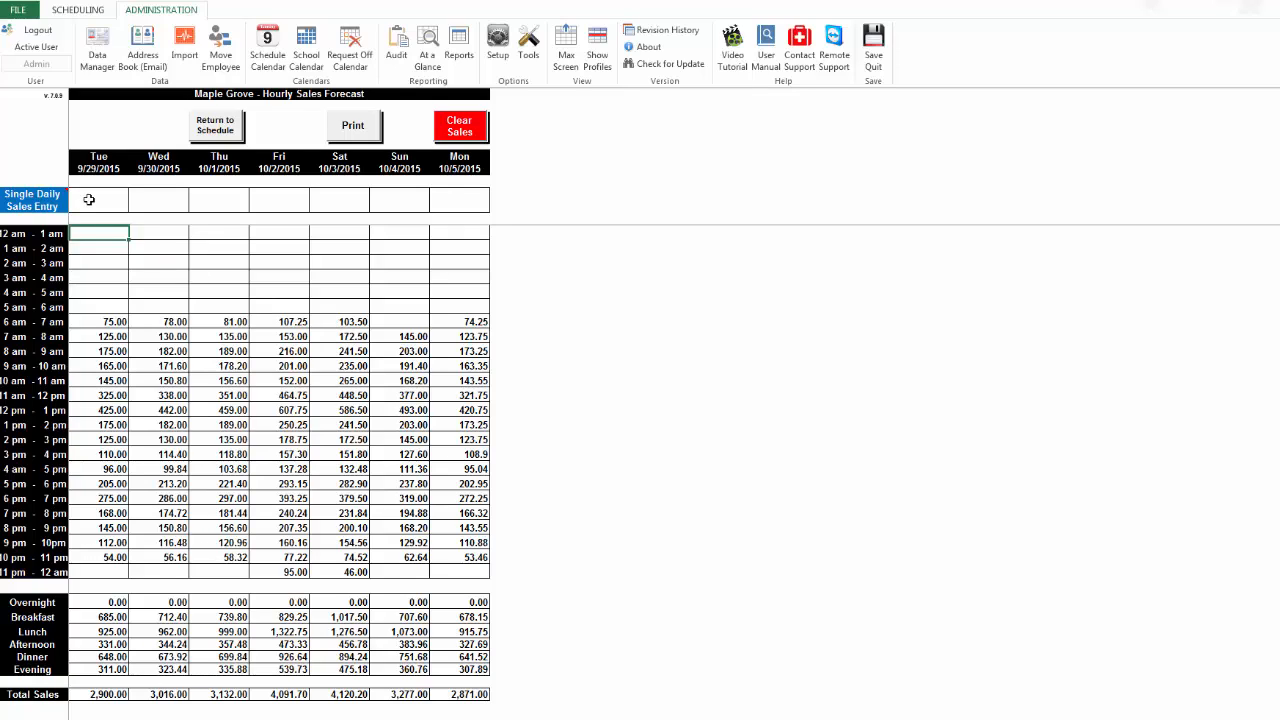
left_click(89, 199)
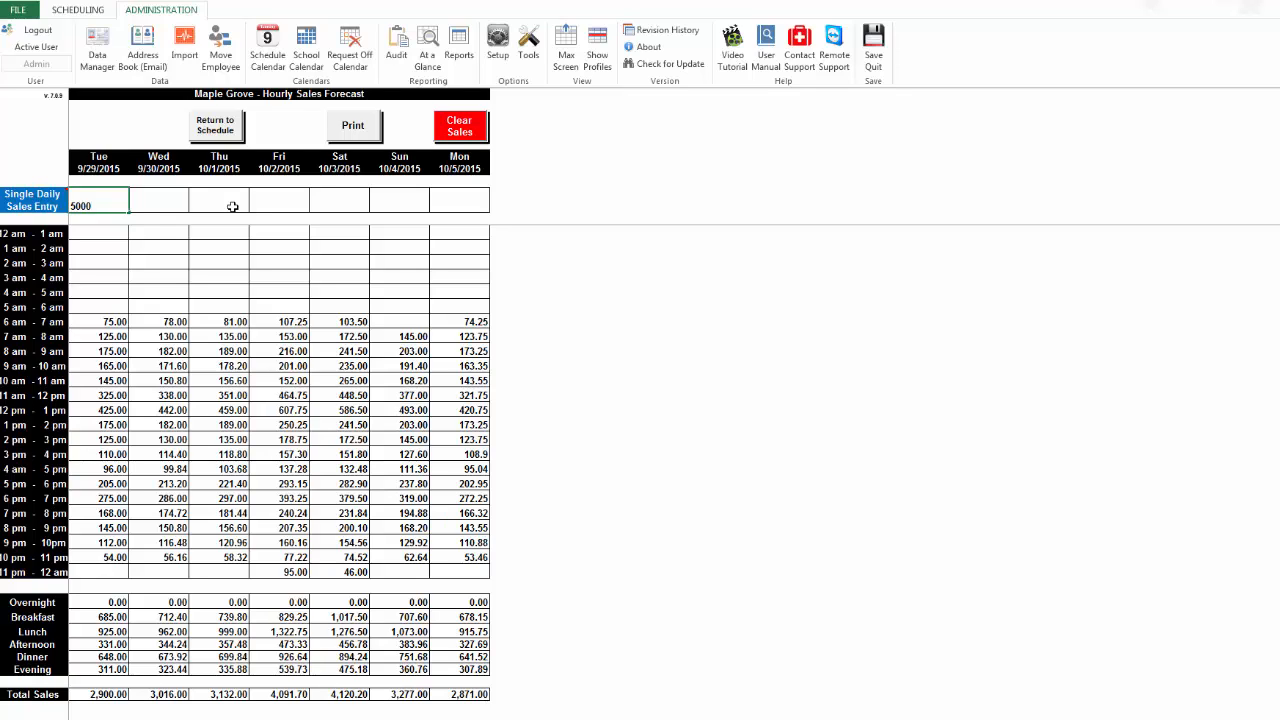
key("Return")
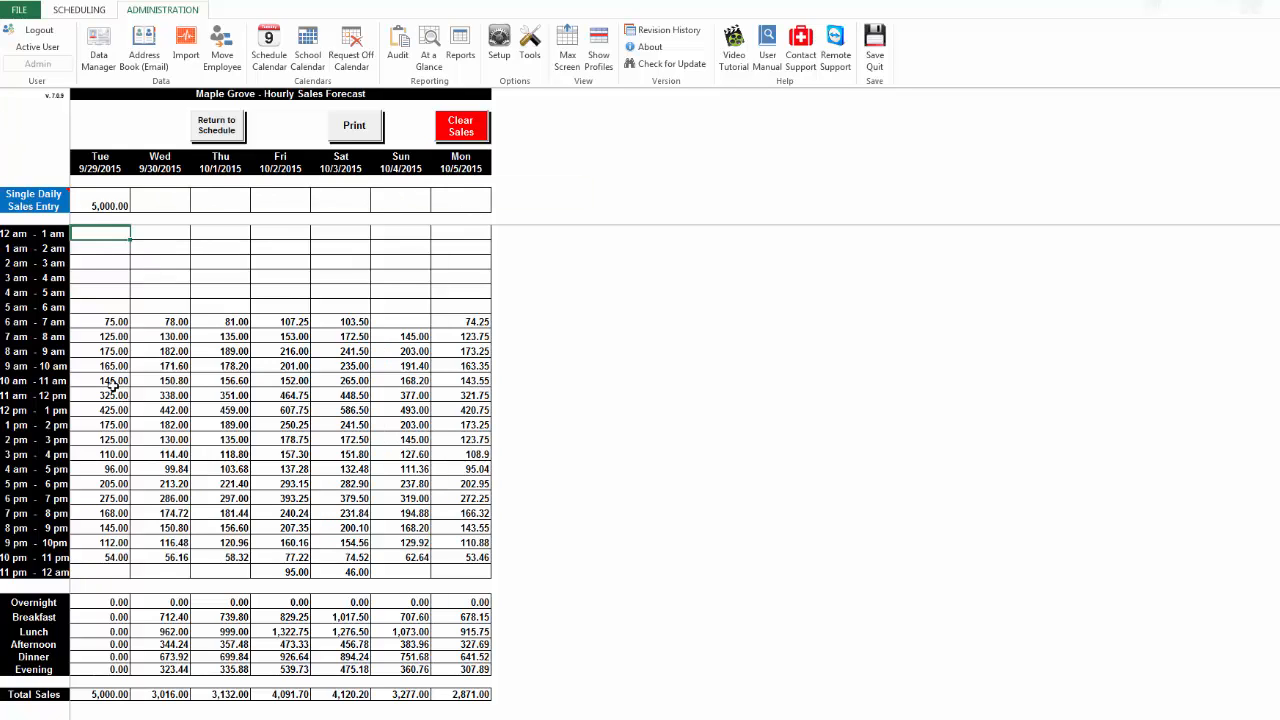
Clear Tuesday's single daily sales entry and return from the hourly forecast to the schedule.
left_click(117, 205)
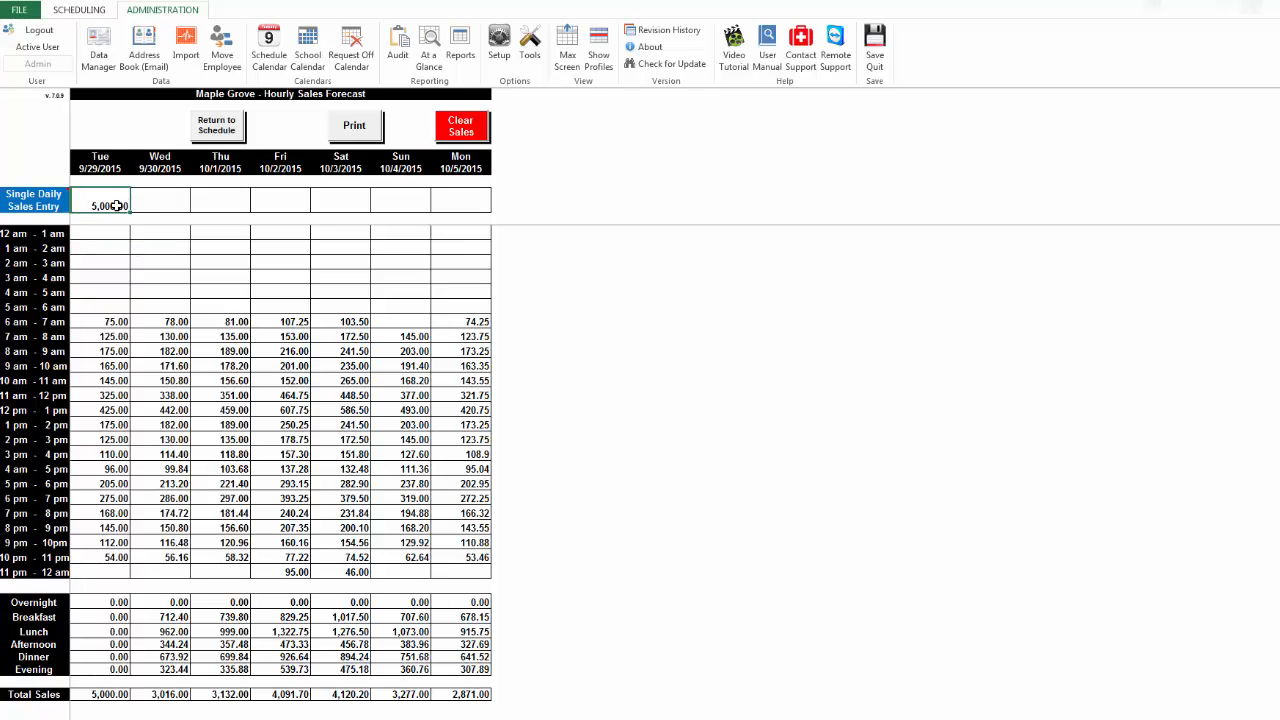
key("BackSpace")
left_click(133, 318)
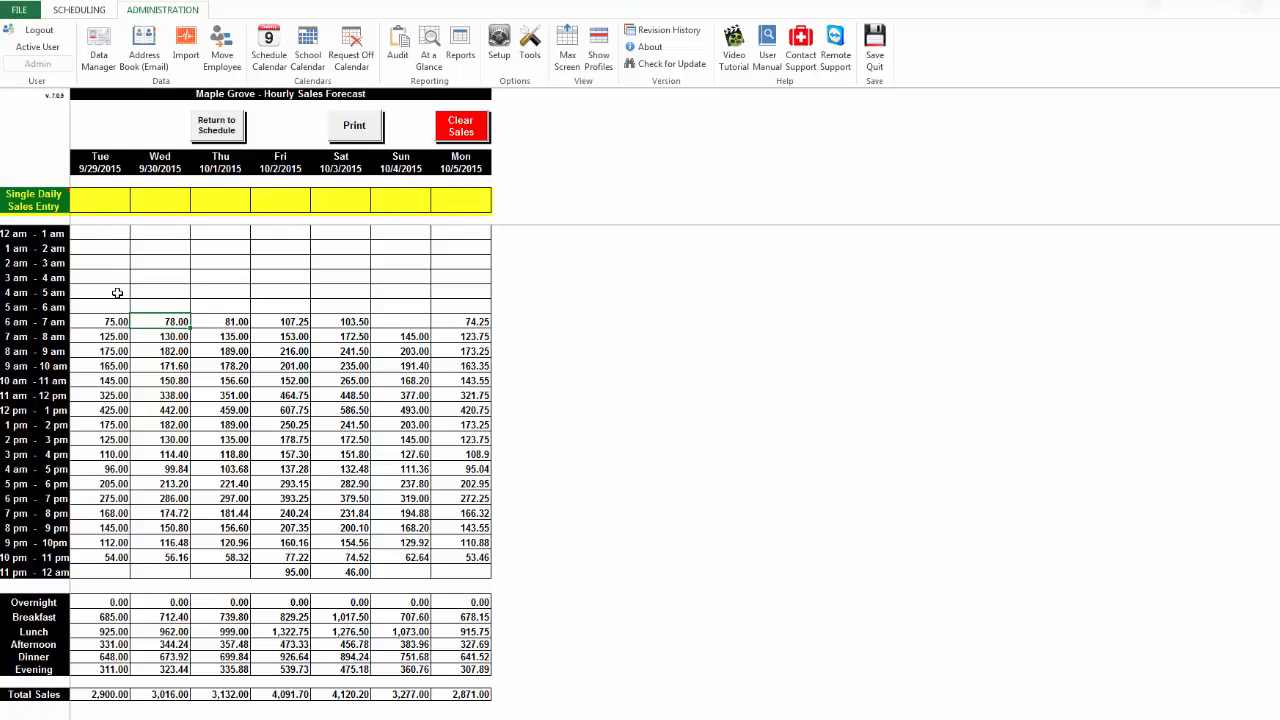
mouse_move(3, 193)
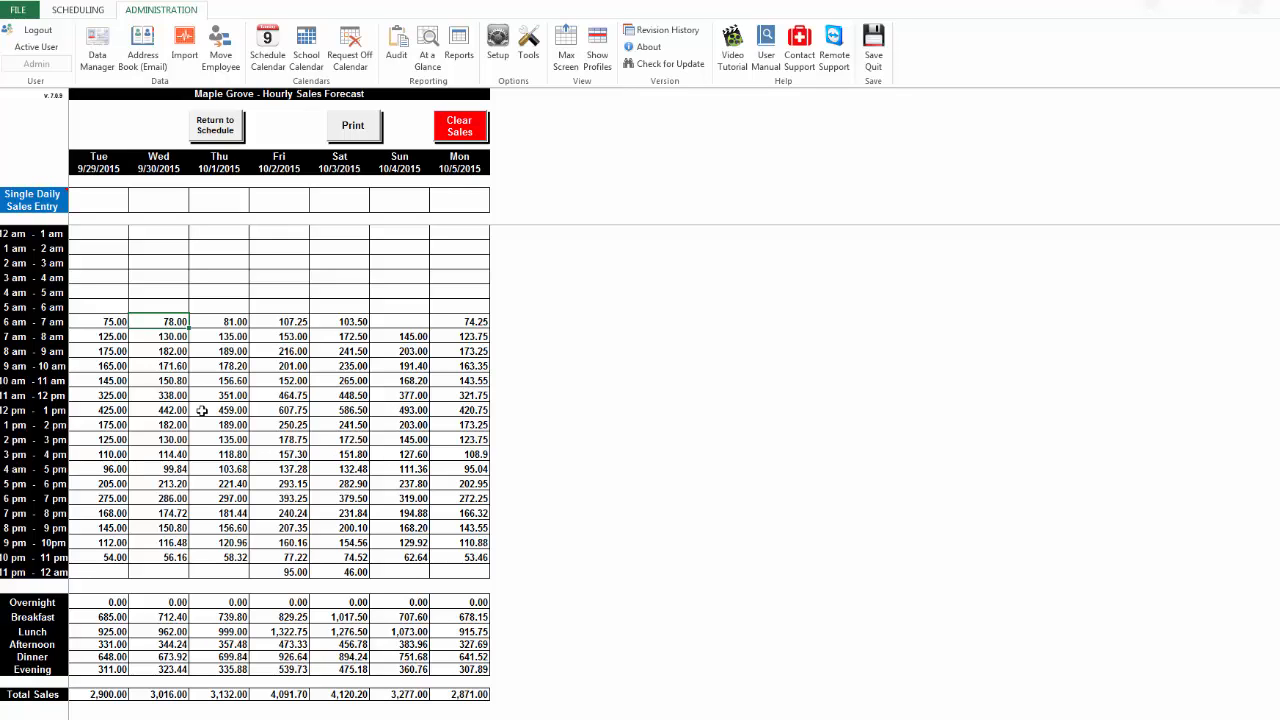
left_click(222, 124)
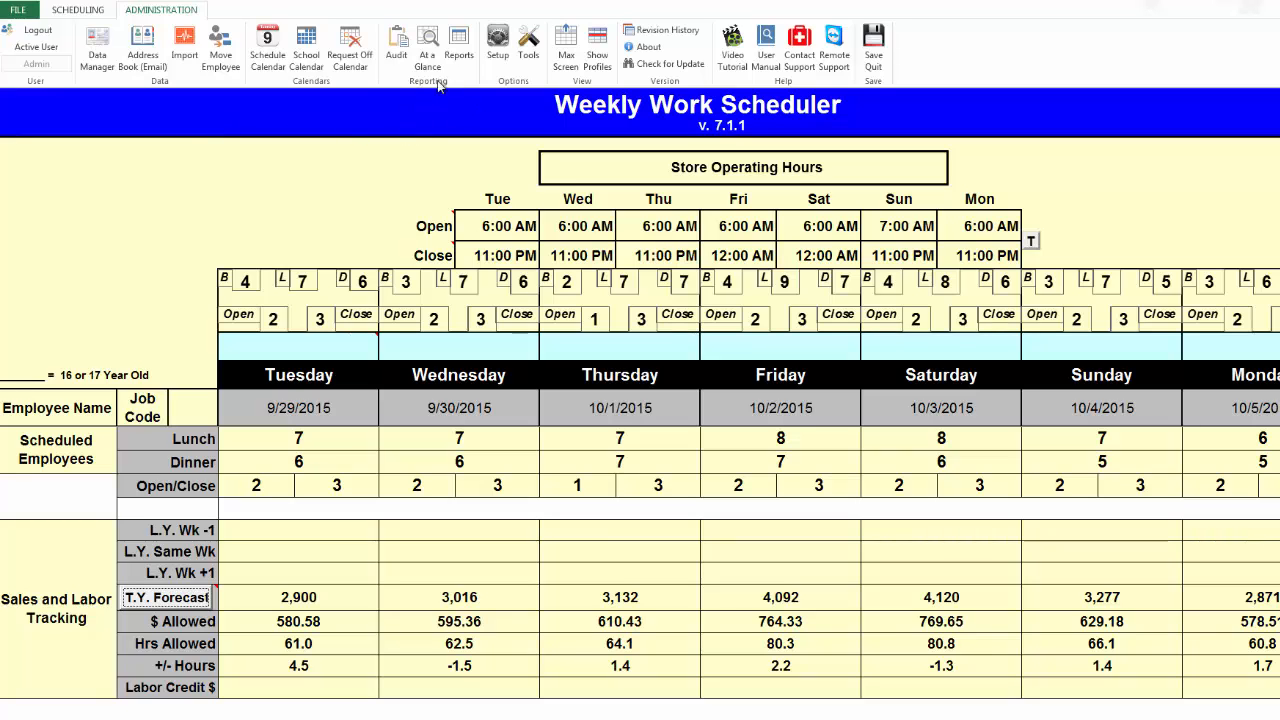
Generate the Scheduled Employees, Sales and Labor Breakdown for a Single Day report for day 1, Tuesday.
left_click(467, 51)
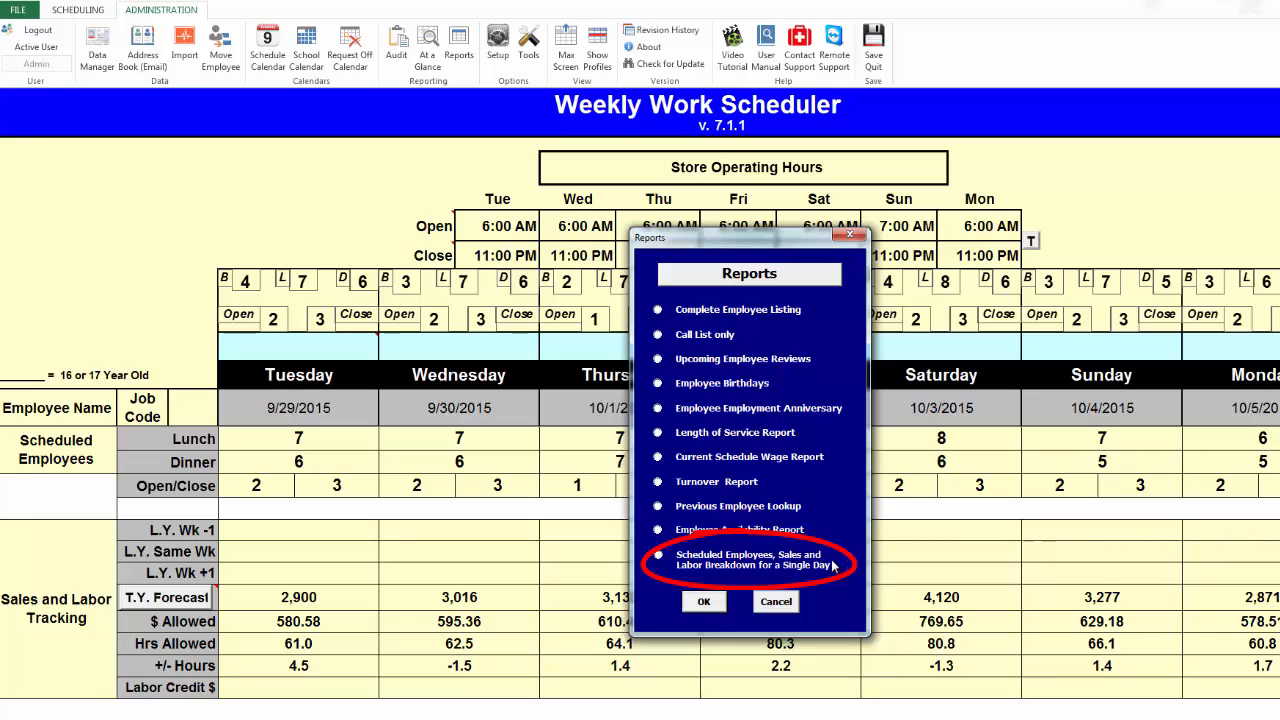
left_click(658, 556)
left_click(704, 601)
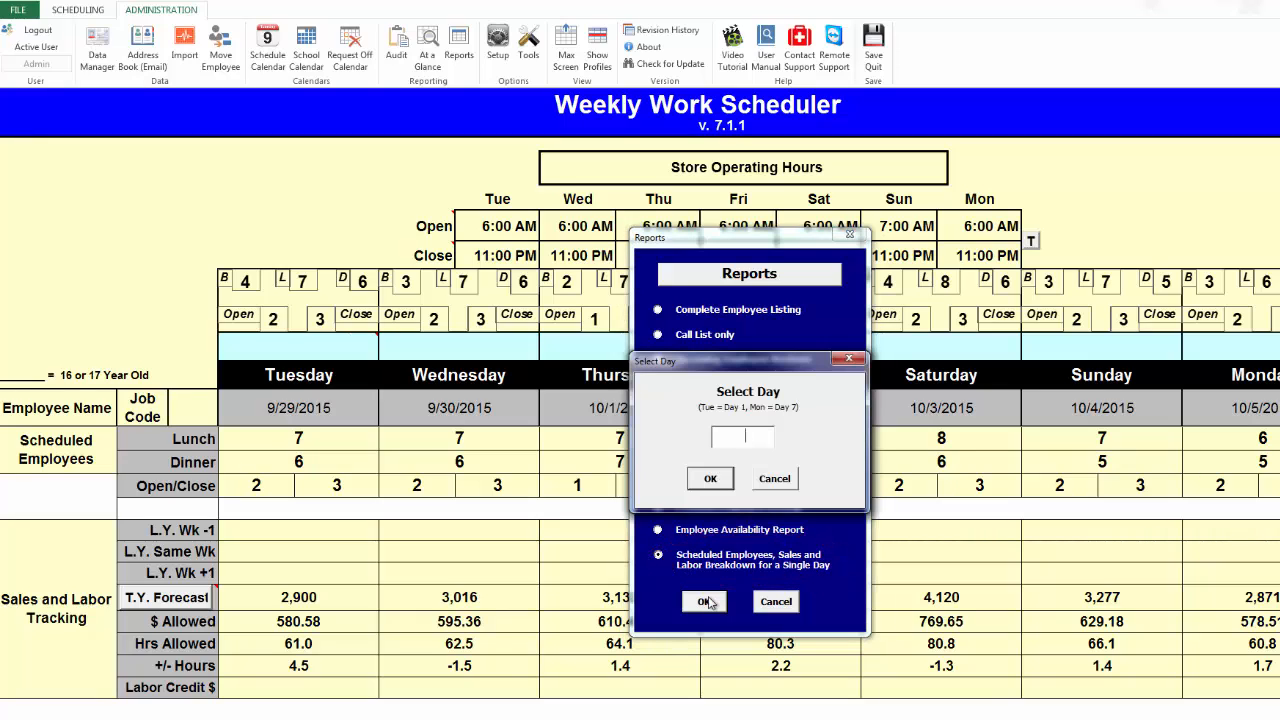
type("1")
key("Return")
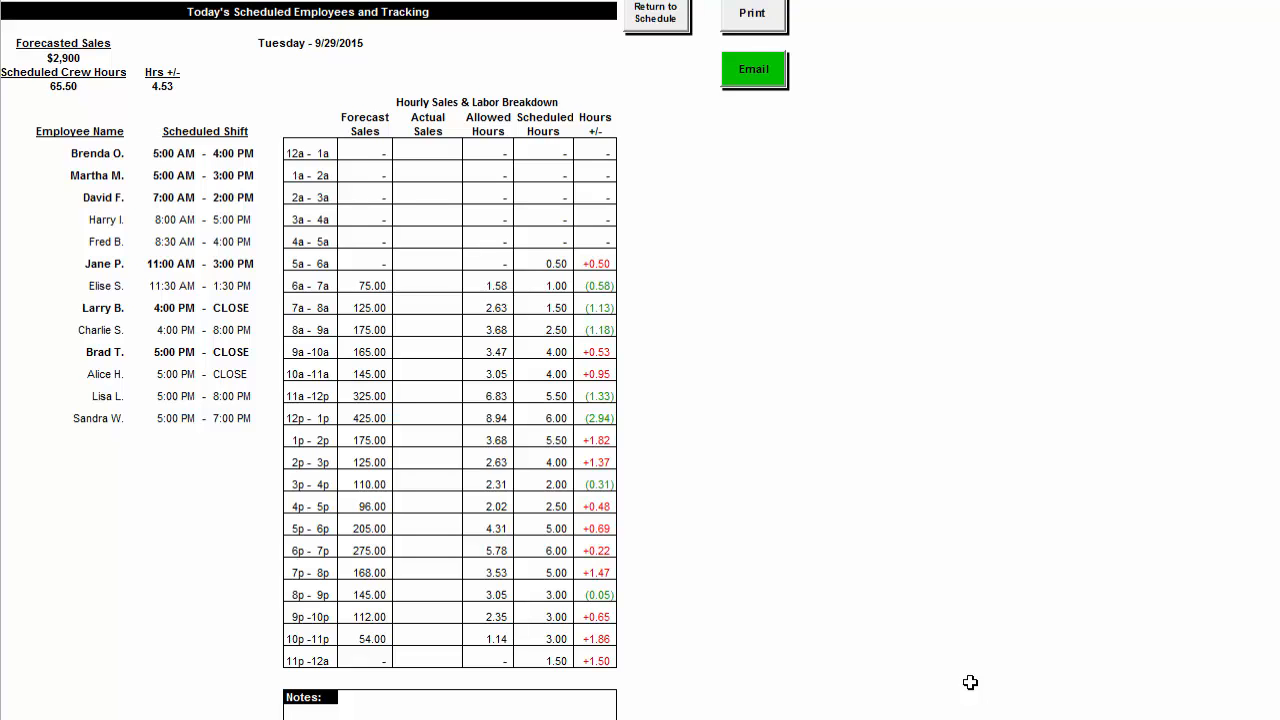
Start printing the Tuesday report, declining to print all 7 days, and return to the schedule.
left_click(756, 18)
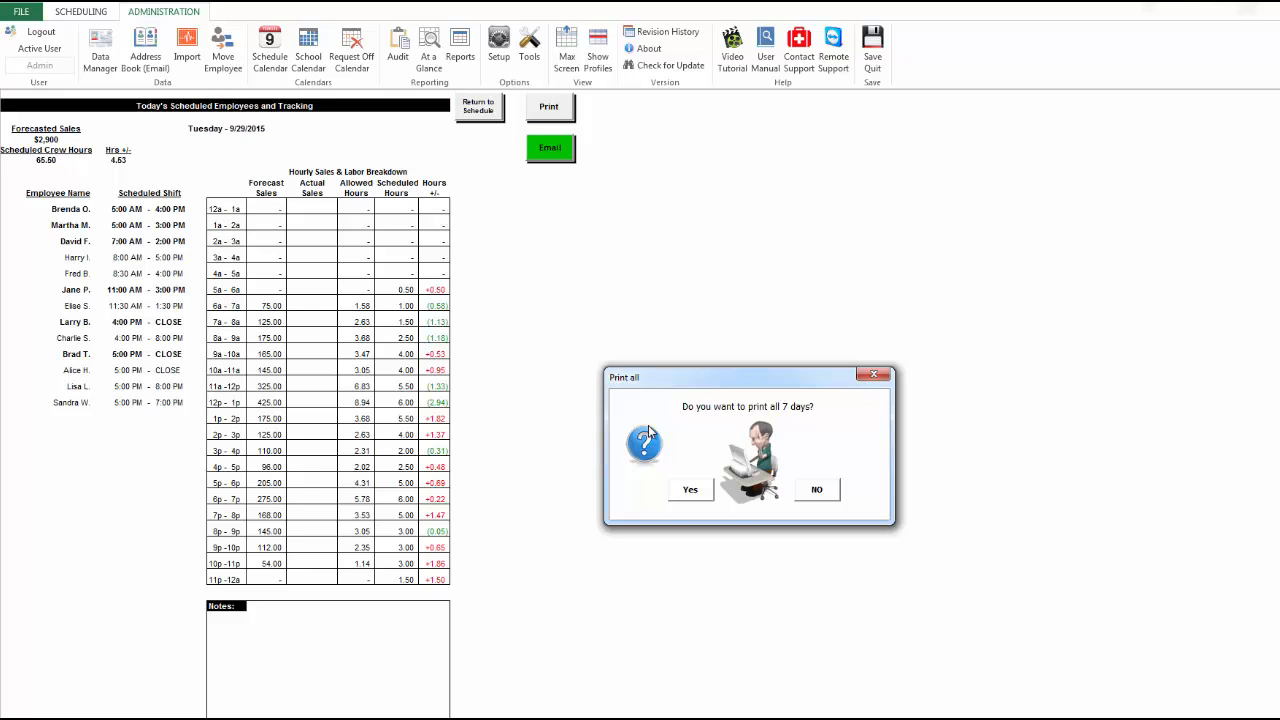
left_click(811, 490)
left_click(703, 523)
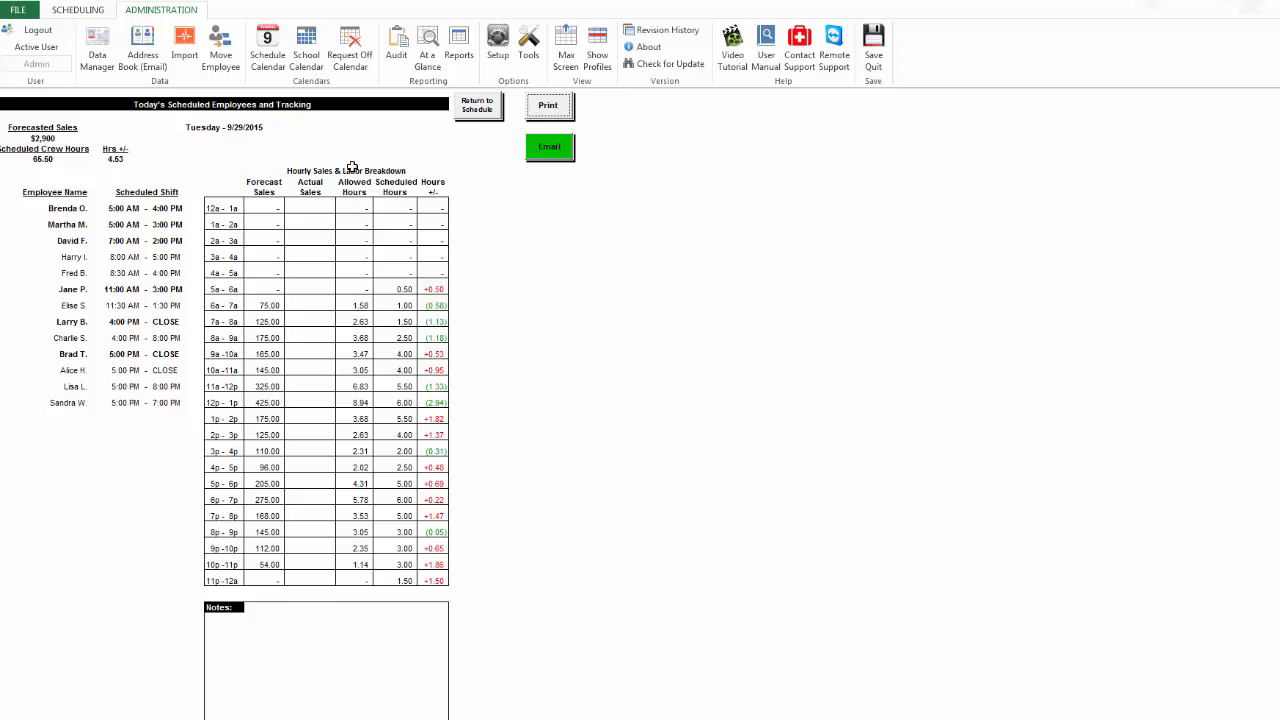
left_click(489, 111)
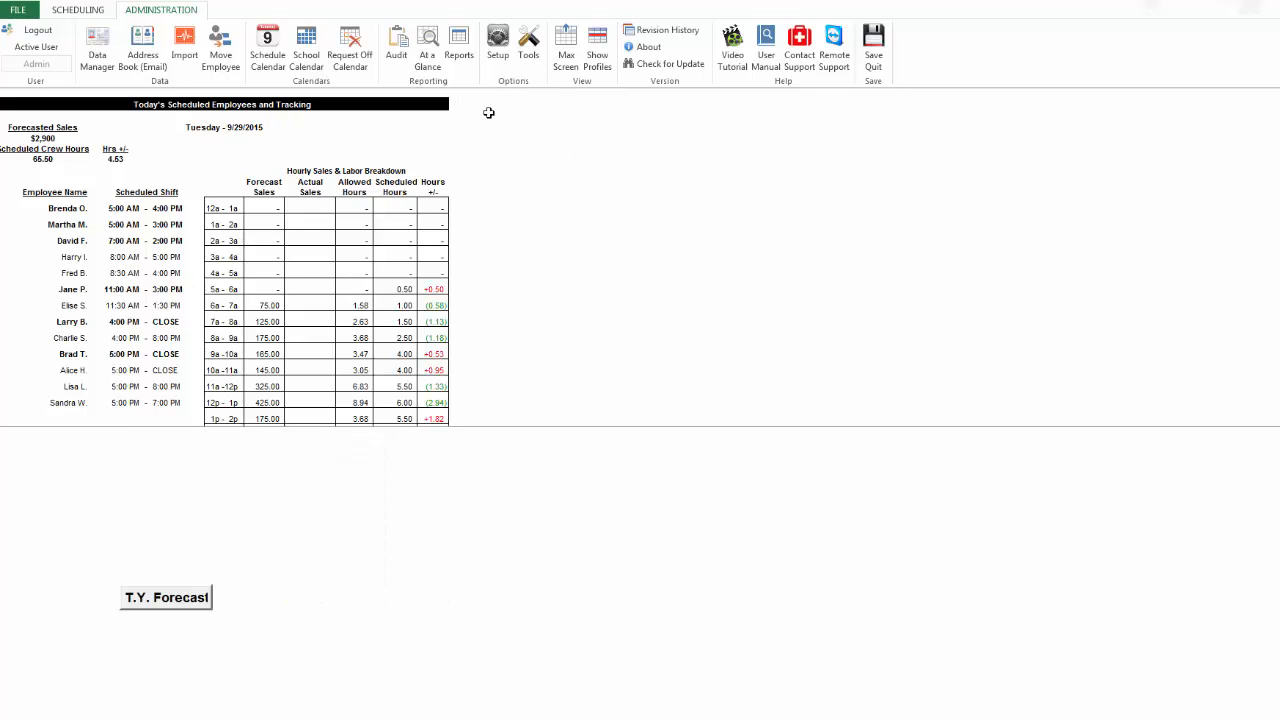